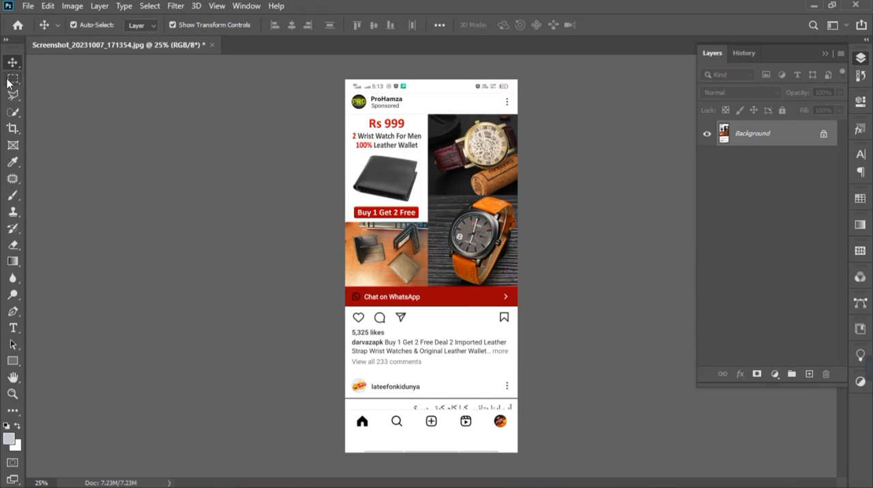
- Crop the screenshot to the sponsored post, removing the phone status bar above and the next post and navigation bar below
{"action": "left_click", "coordinate": [11, 80]}
{"action": "key", "text": "ctrl+plus"}
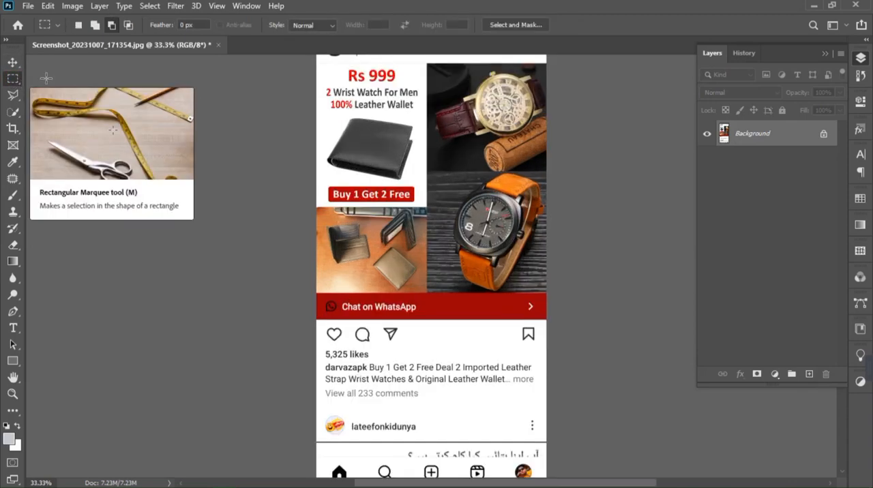
{"action": "key", "text": "ctrl+minus"}
{"action": "key", "text": "c"}
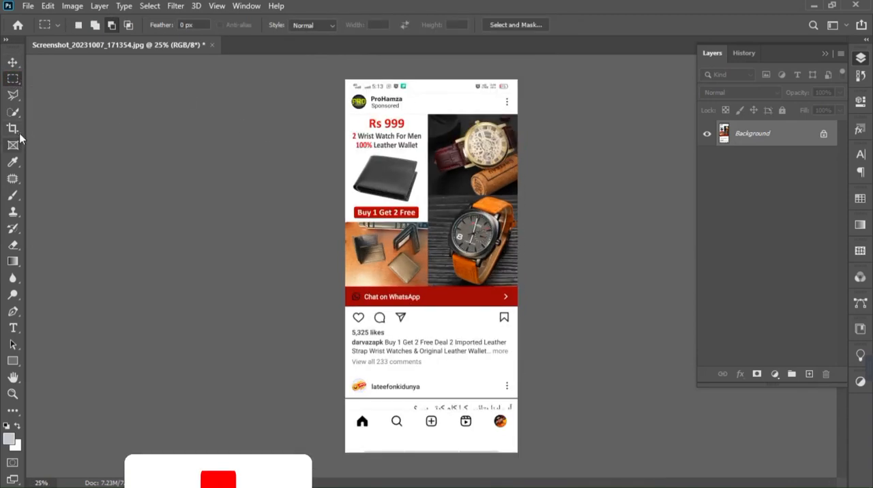
{"action": "left_click_drag", "start_coordinate": [425, 88], "coordinate": [423, 84]}
{"action": "left_click_drag", "start_coordinate": [433, 448], "coordinate": [440, 413]}
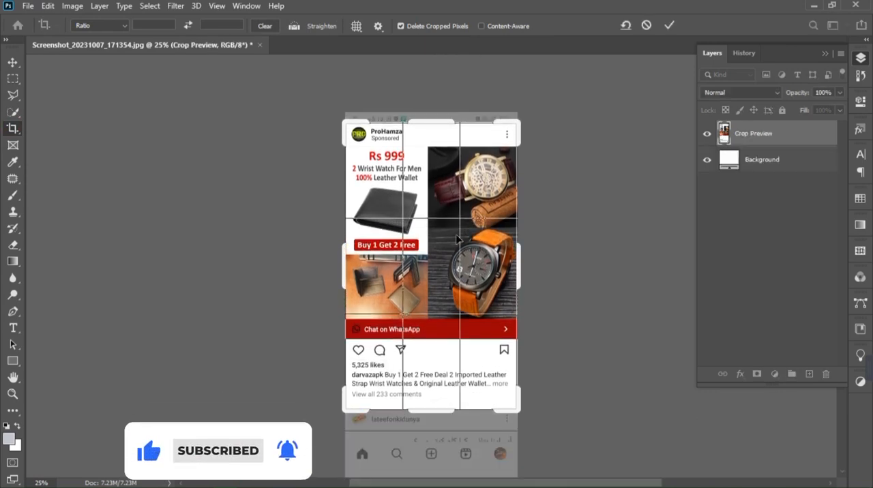
{"action": "left_click", "coordinate": [671, 24]}
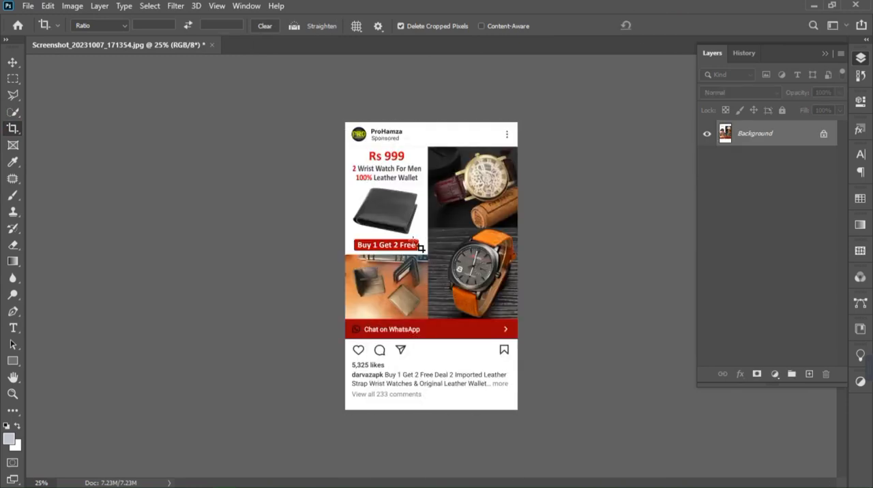
- Select the rectangular ad picture including the Chat on WhatsApp bar and fill it with black (000000) as background color
{"action": "key", "text": "ctrl+plus"}
{"action": "left_click", "coordinate": [12, 78]}
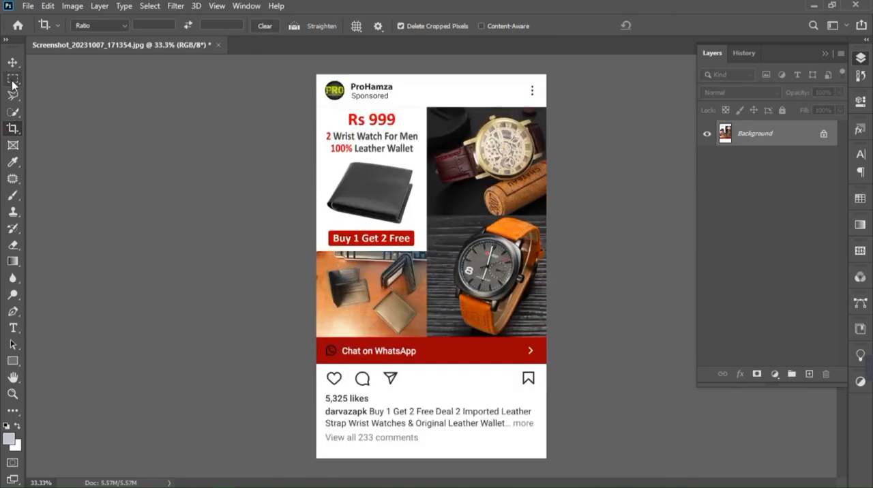
{"action": "left_click_drag", "start_coordinate": [547, 106], "coordinate": [315, 360]}
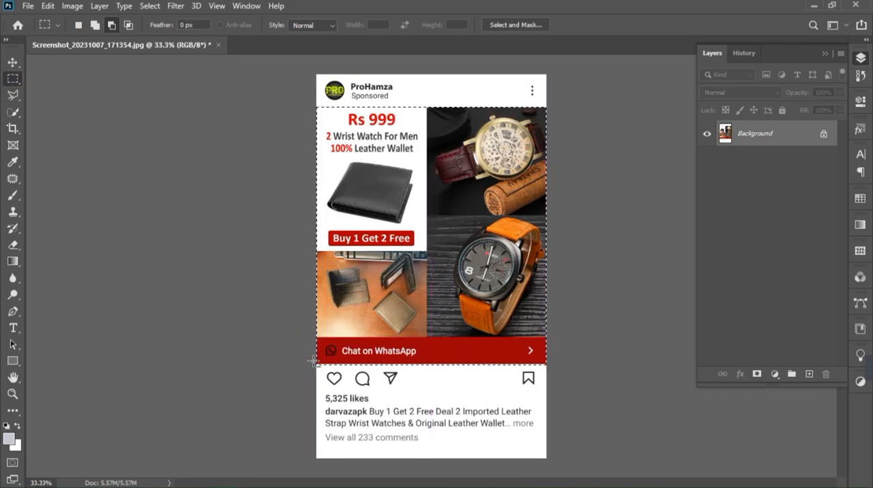
{"action": "left_click", "coordinate": [19, 447]}
{"action": "left_click_drag", "start_coordinate": [411, 261], "coordinate": [322, 371]}
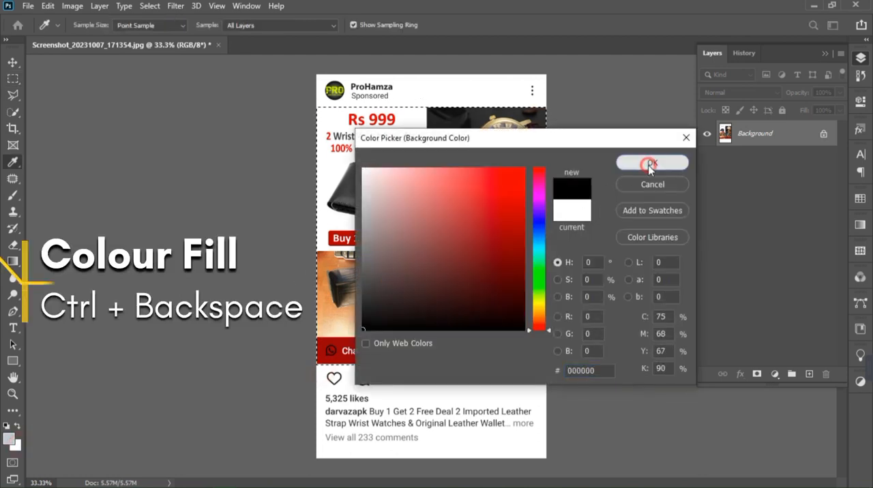
{"action": "left_click", "coordinate": [649, 162]}
{"action": "key", "text": "ctrl+BackSpace"}
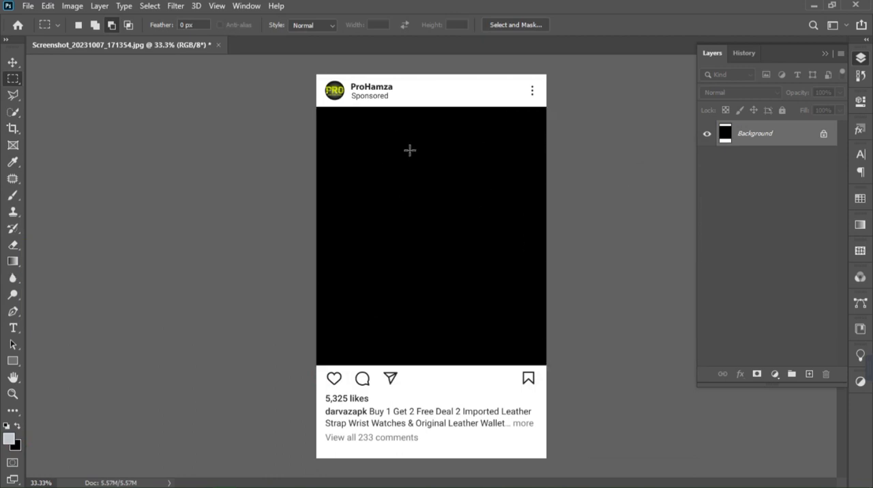
- Open the photo 3b1acdbfafea1451e1054b3a86c37852.jpg and select its subject automatically
{"action": "left_click", "coordinate": [28, 6]}
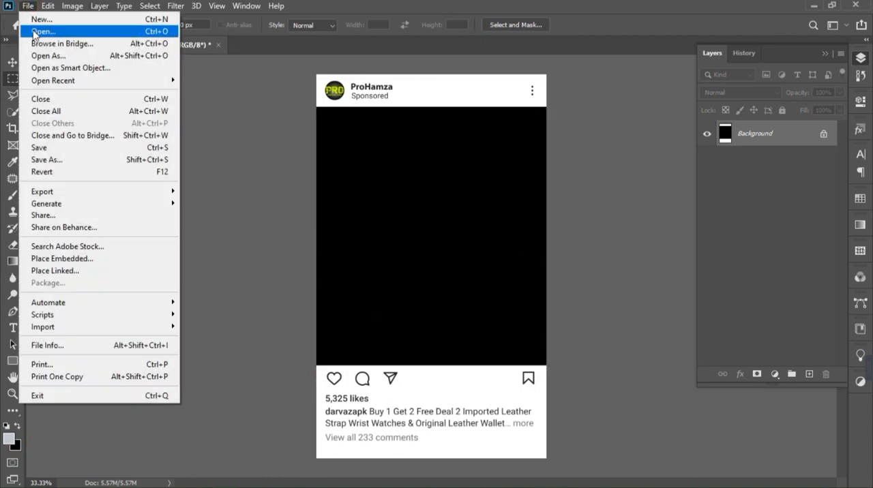
{"action": "left_click", "coordinate": [71, 32]}
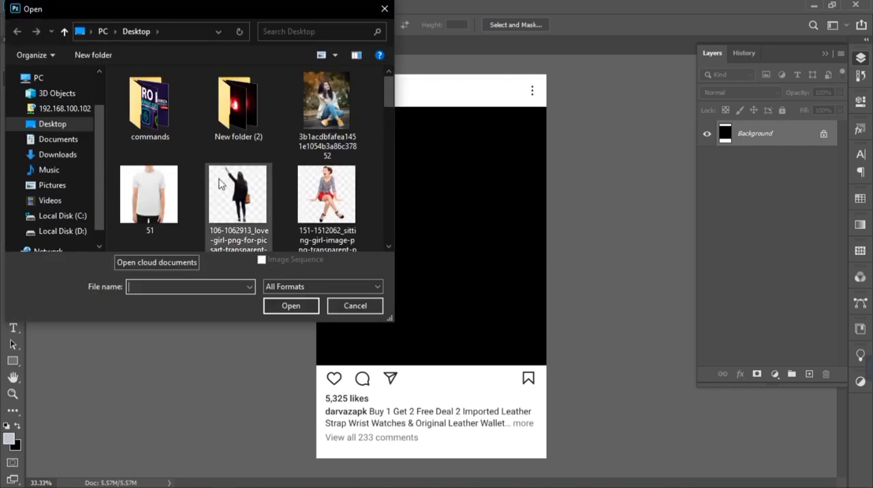
{"action": "left_click", "coordinate": [324, 99]}
{"action": "left_click", "coordinate": [294, 307]}
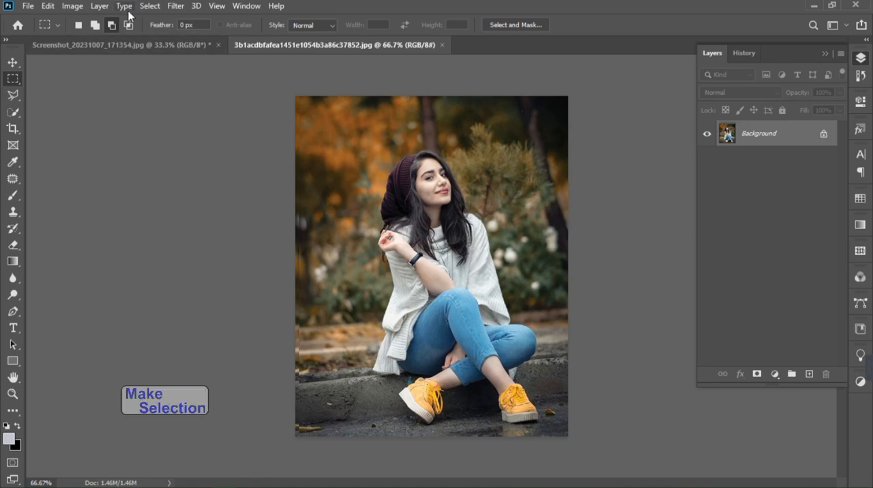
{"action": "left_click", "coordinate": [149, 6]}
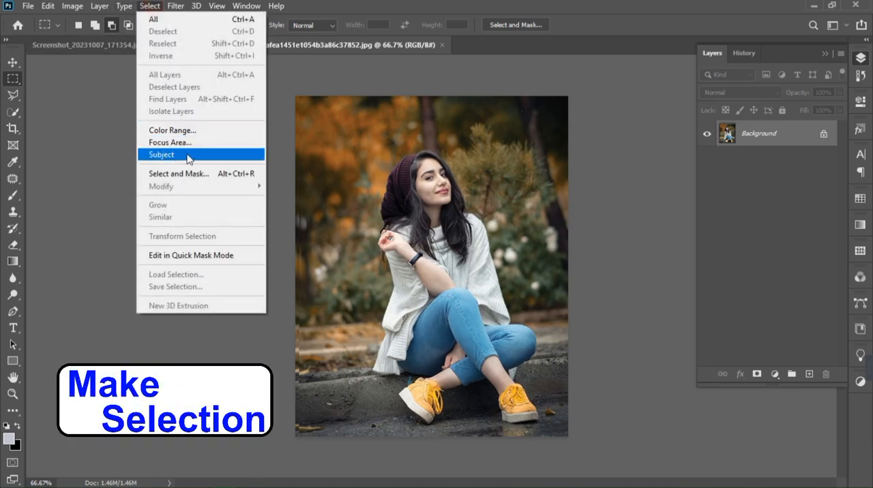
{"action": "left_click", "coordinate": [167, 156]}
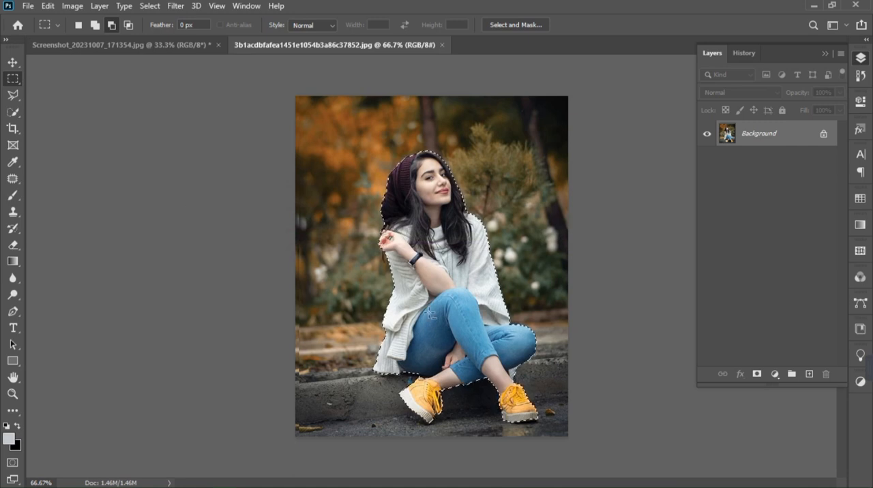
- Subtract the upper body from the selection with the Polygonal Lasso, keeping only the lower legs and shoes selected
{"action": "left_click", "coordinate": [15, 100]}
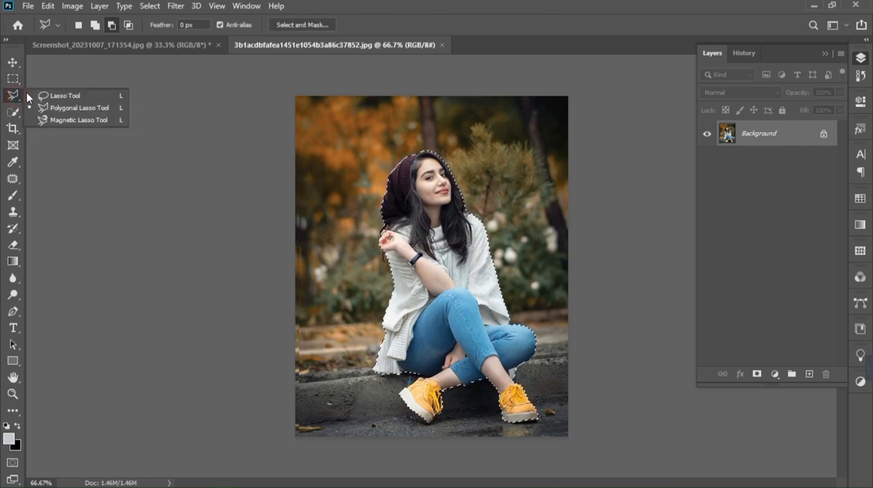
{"action": "left_click", "coordinate": [111, 26]}
{"action": "left_click", "coordinate": [12, 95]}
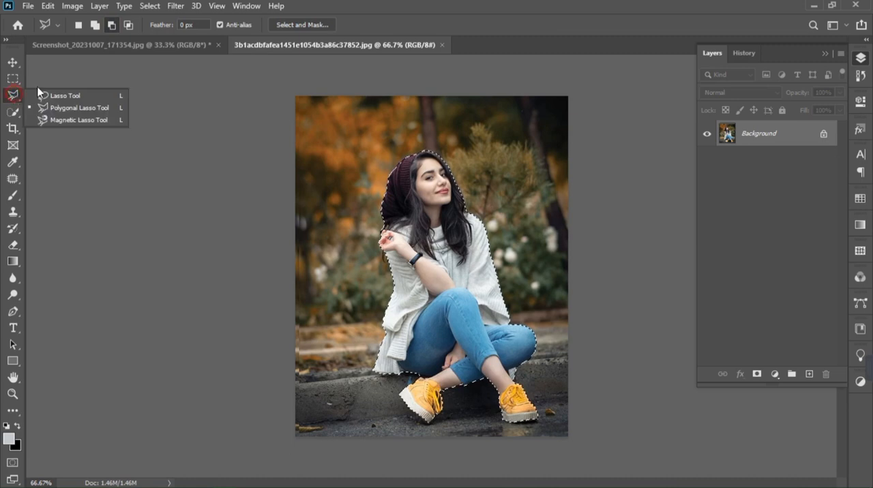
{"action": "left_click", "coordinate": [65, 105]}
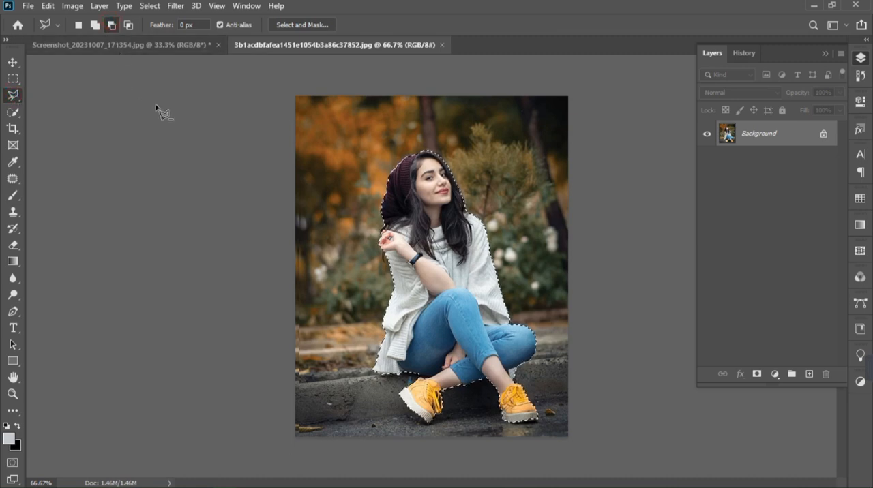
{"action": "left_click", "coordinate": [403, 372]}
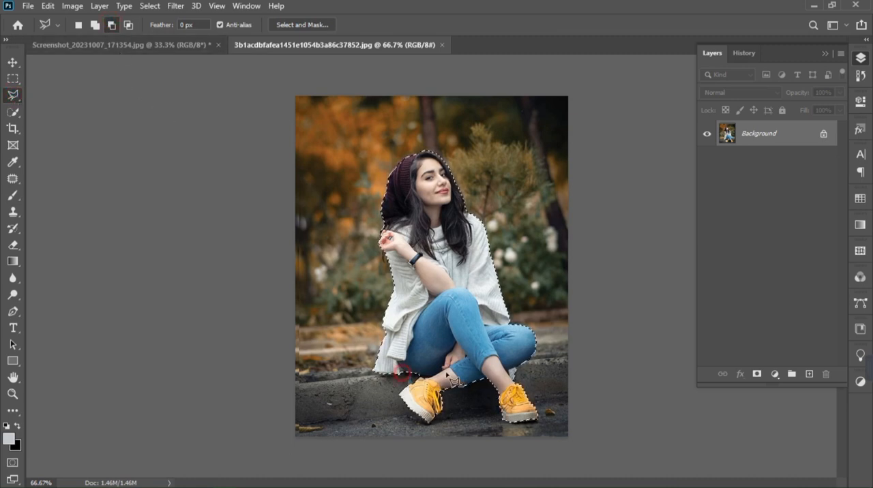
{"action": "left_click", "coordinate": [570, 356]}
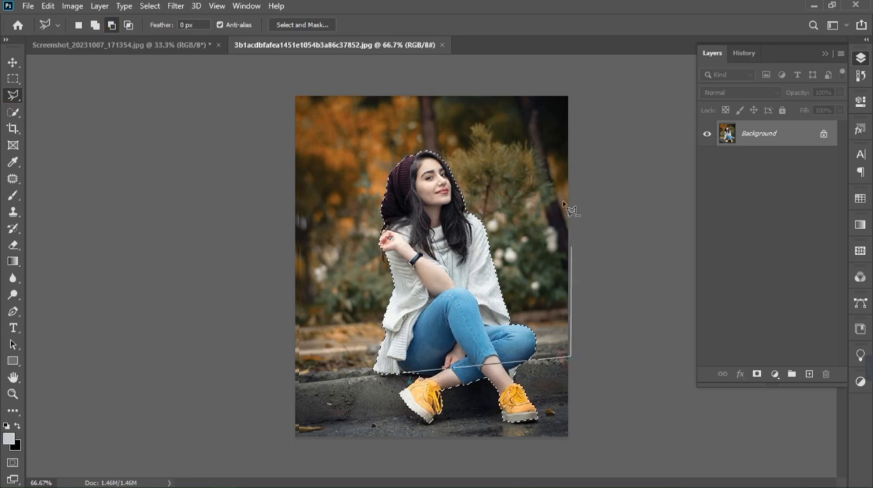
{"action": "left_click", "coordinate": [580, 90]}
{"action": "left_click", "coordinate": [260, 90]}
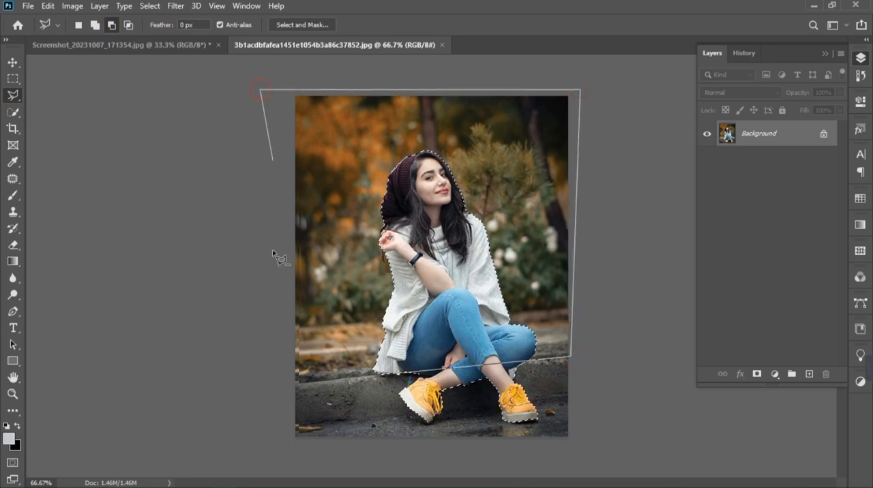
{"action": "left_click", "coordinate": [261, 384]}
{"action": "left_click", "coordinate": [394, 384]}
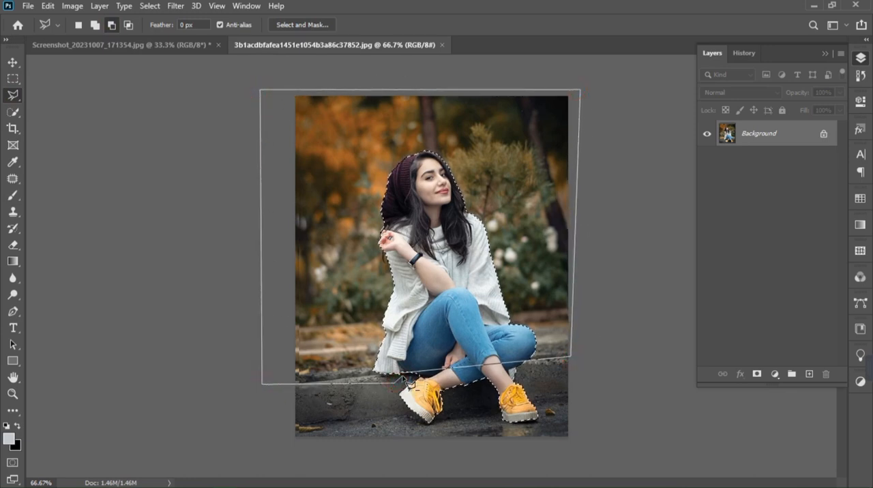
{"action": "left_click", "coordinate": [407, 381]}
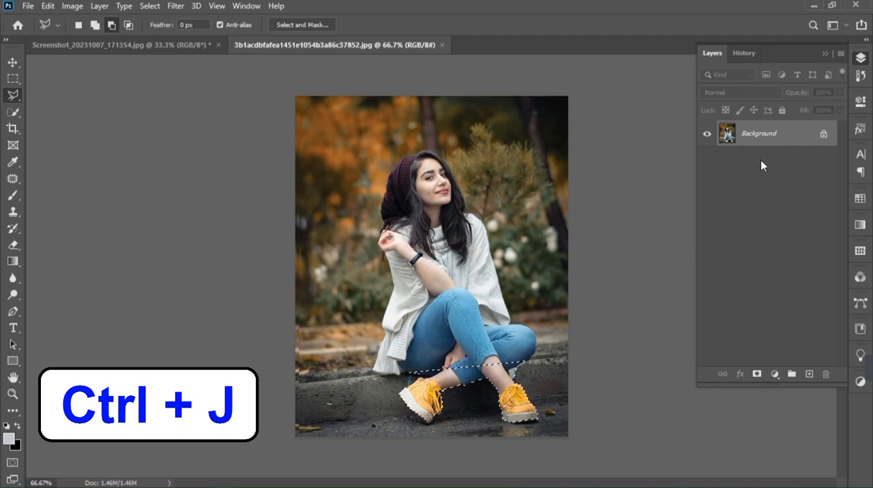
- Copy the selected legs and shoes to a new layer, and bring that layer and the photo into the screenshot document
{"action": "key", "text": "ctrl+j"}
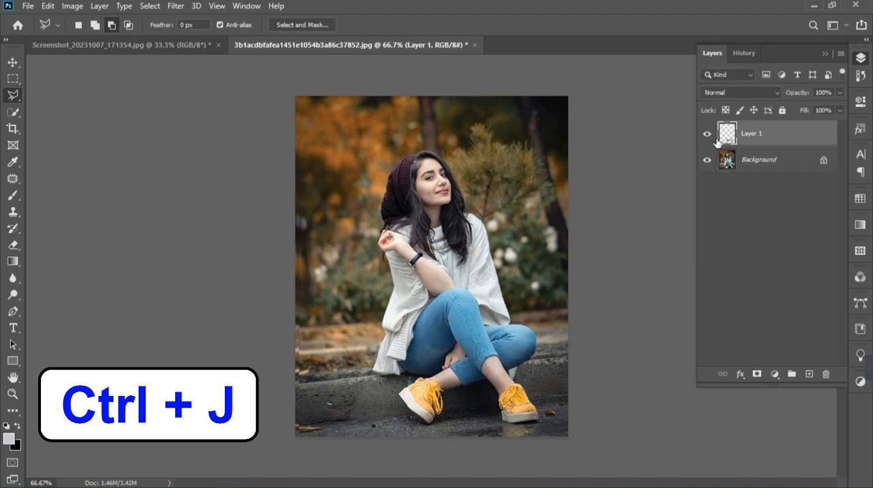
{"action": "left_click", "coordinate": [707, 161]}
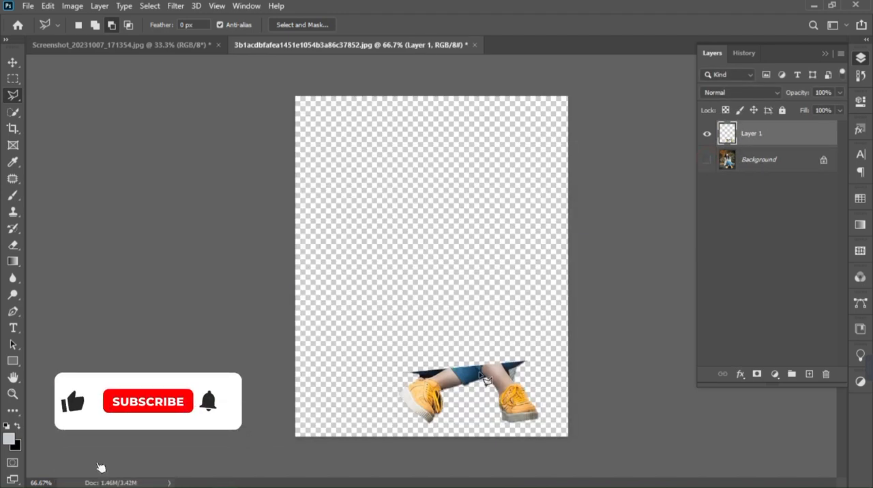
{"action": "left_click", "coordinate": [757, 163], "text": "shift"}
{"action": "left_click_drag", "start_coordinate": [755, 140], "coordinate": [442, 227]}
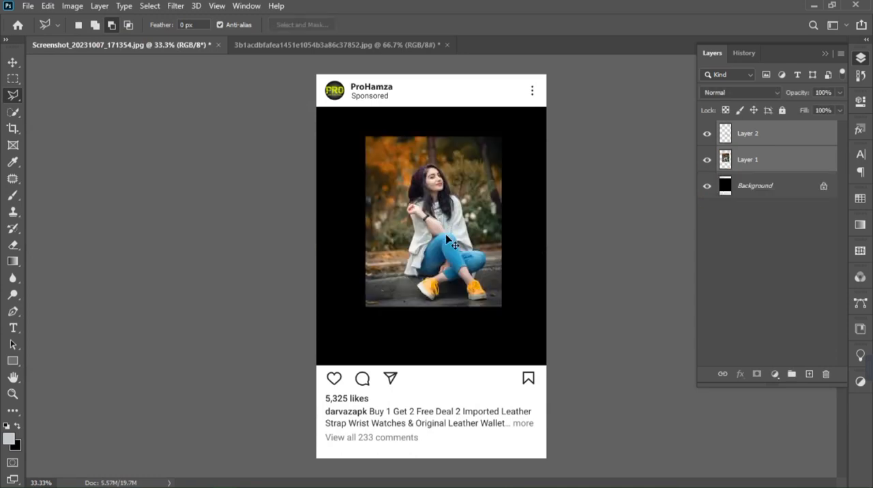
- Scale both photo layers to about 199% and position them over the black area with the shoes reaching below it
{"action": "key", "text": "ctrl+t"}
{"action": "left_click_drag", "start_coordinate": [502, 306], "coordinate": [545, 416]}
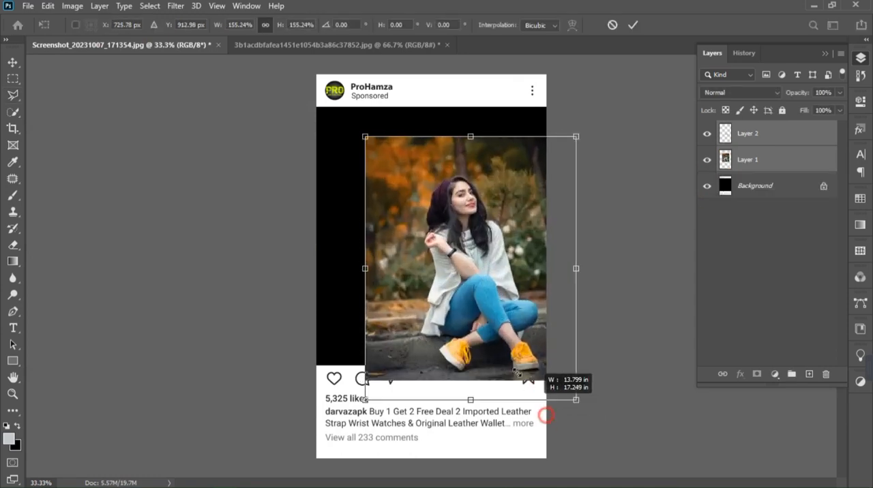
{"action": "left_click_drag", "start_coordinate": [444, 288], "coordinate": [361, 238]}
{"action": "left_click_drag", "start_coordinate": [492, 350], "coordinate": [530, 441]}
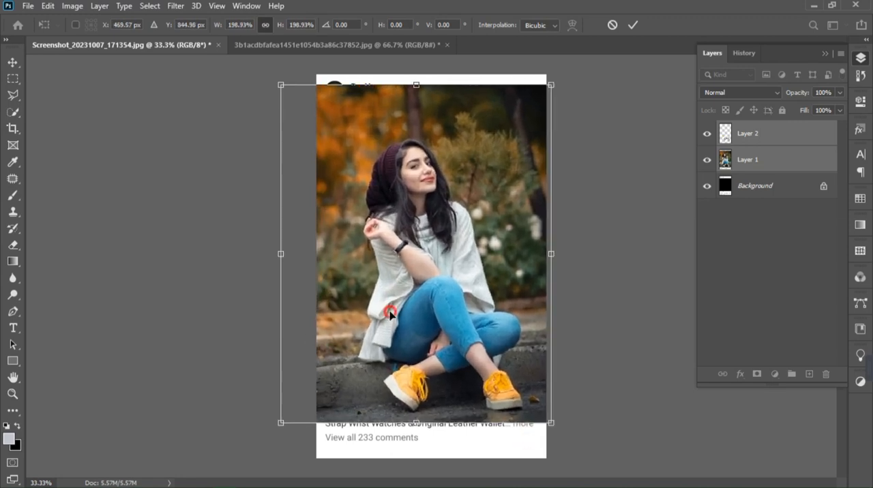
{"action": "left_click_drag", "start_coordinate": [390, 314], "coordinate": [384, 314]}
{"action": "key", "text": "Return"}
{"action": "key", "text": "l"}
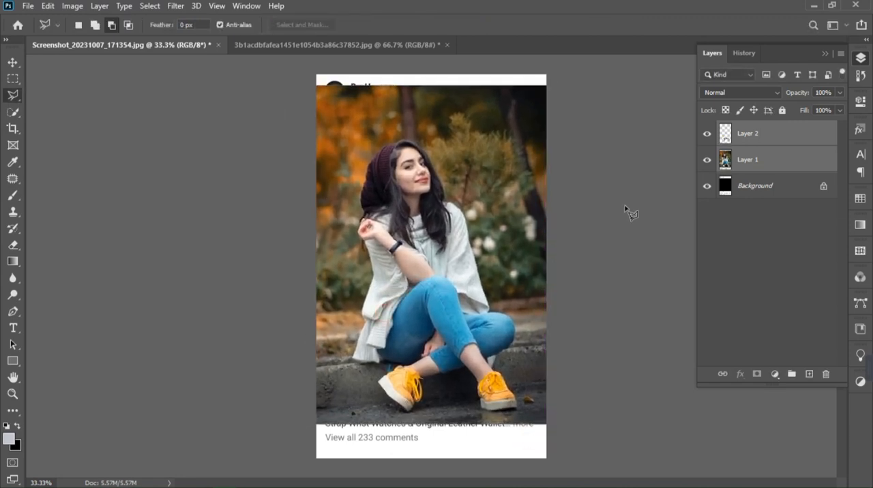
- Hide Layer 2 and set the opacity of Layer 1 to 50%
{"action": "left_click", "coordinate": [731, 136]}
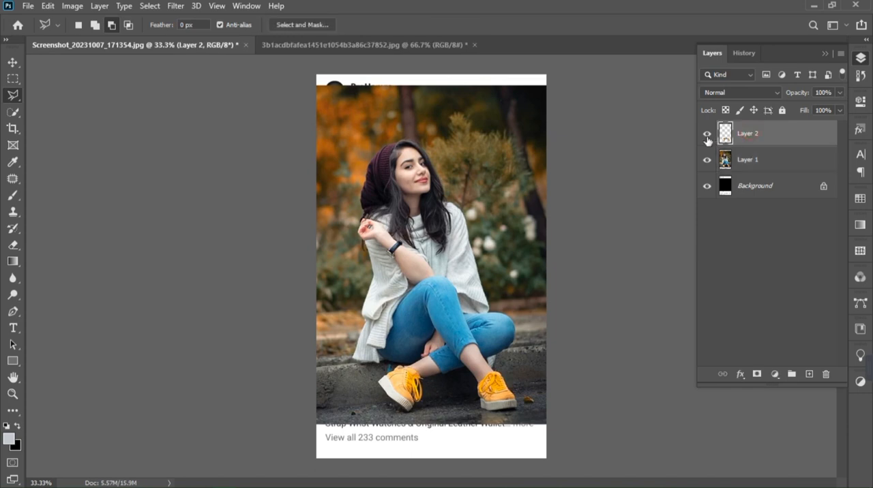
{"action": "left_click", "coordinate": [725, 163]}
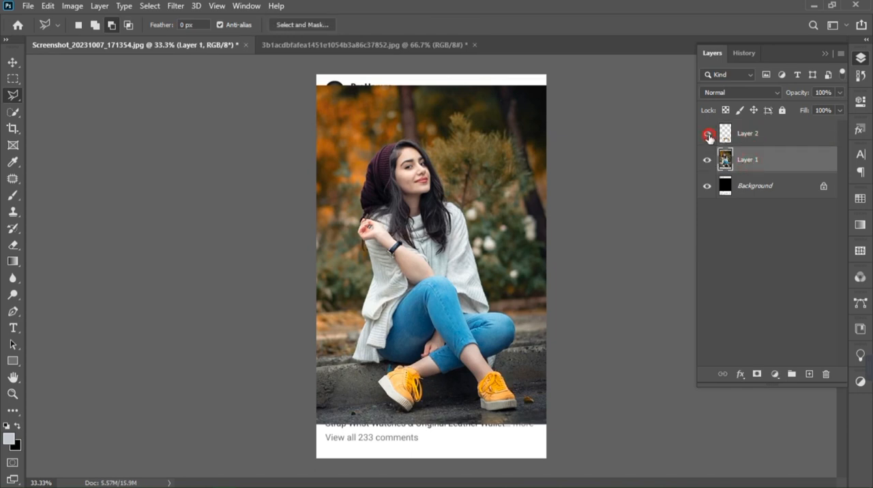
{"action": "left_click", "coordinate": [840, 94]}
{"action": "left_click_drag", "start_coordinate": [808, 108], "coordinate": [809, 107]}
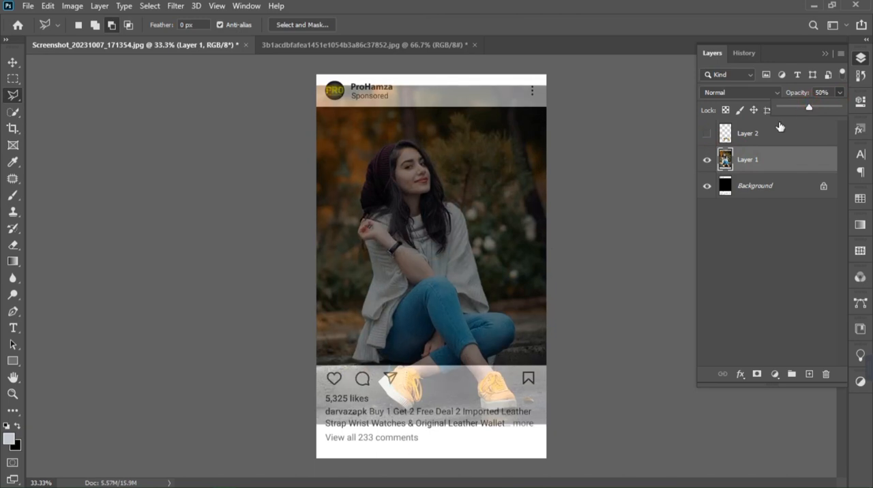
- Select Layer 1 and Layer 2 together and make Layer 2 visible again
{"action": "left_click", "coordinate": [757, 141]}
{"action": "left_click", "coordinate": [757, 141], "text": "shift"}
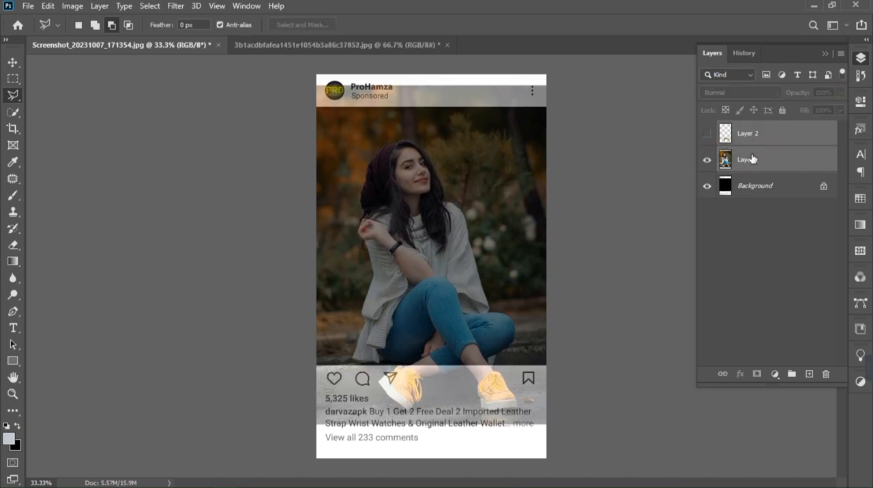
{"action": "left_click", "coordinate": [705, 135]}
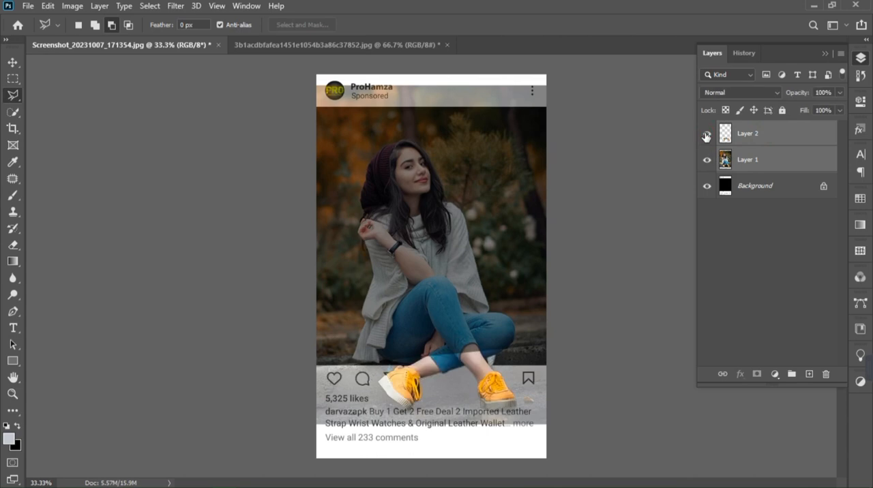
- Scale the two photo layers together to about 103% and rotate them about 5.3° clockwise
{"action": "key", "text": "ctrl+t"}
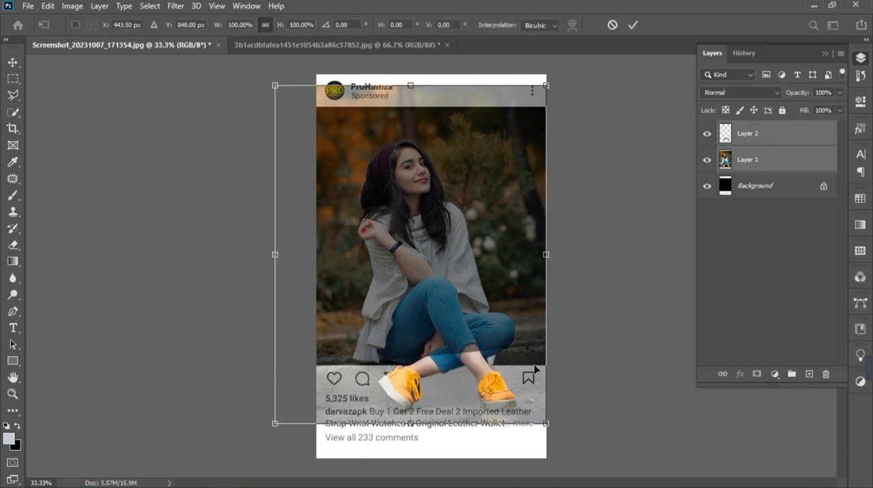
{"action": "mouse_move", "coordinate": [546, 424]}
{"action": "left_mouse_down"}
{"action": "mouse_move", "coordinate": [554, 439]}
{"action": "mouse_move", "coordinate": [550, 430]}
{"action": "left_mouse_up"}
{"action": "mouse_move", "coordinate": [584, 80]}
{"action": "left_mouse_down"}
{"action": "mouse_move", "coordinate": [592, 99]}
{"action": "mouse_move", "coordinate": [596, 91]}
{"action": "left_mouse_up"}
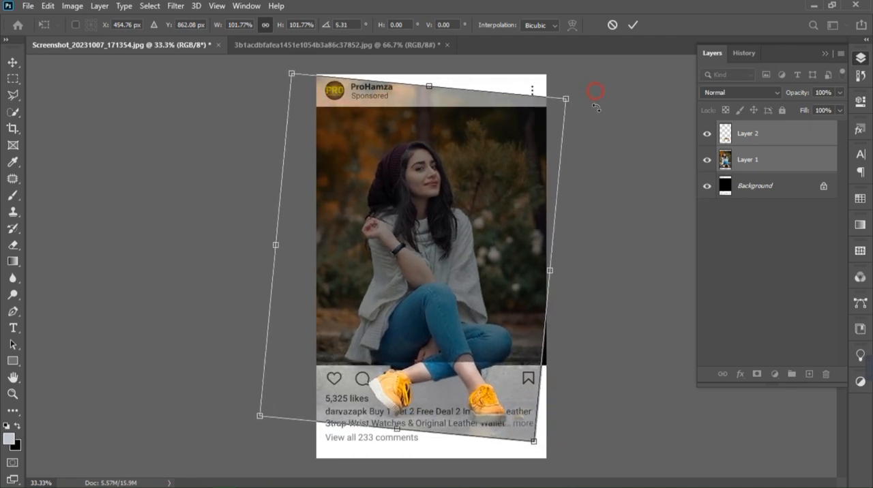
{"action": "left_click_drag", "start_coordinate": [534, 442], "coordinate": [537, 444]}
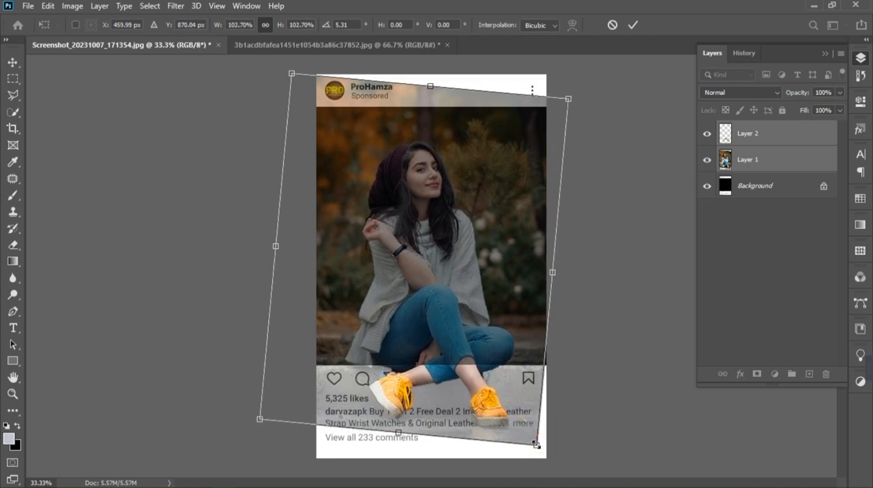
{"action": "key", "text": "Return"}
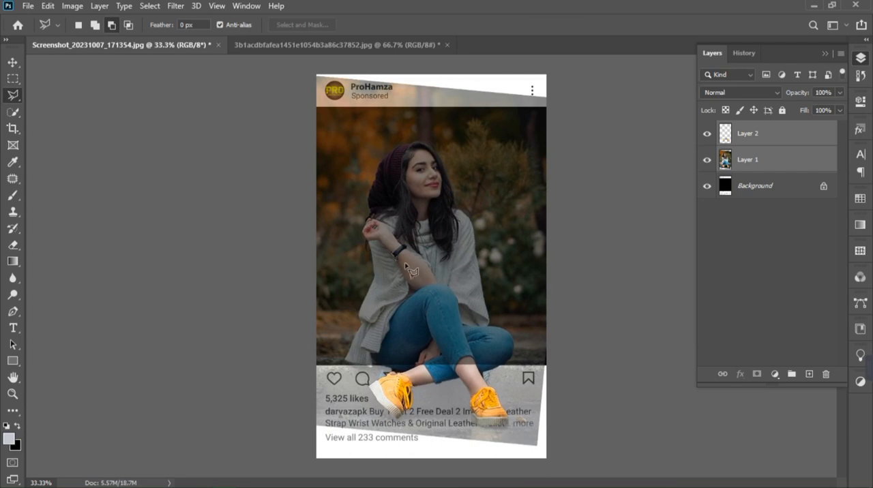
- Nudge both photo layers slightly to the right with the Move tool
{"action": "key", "text": "v"}
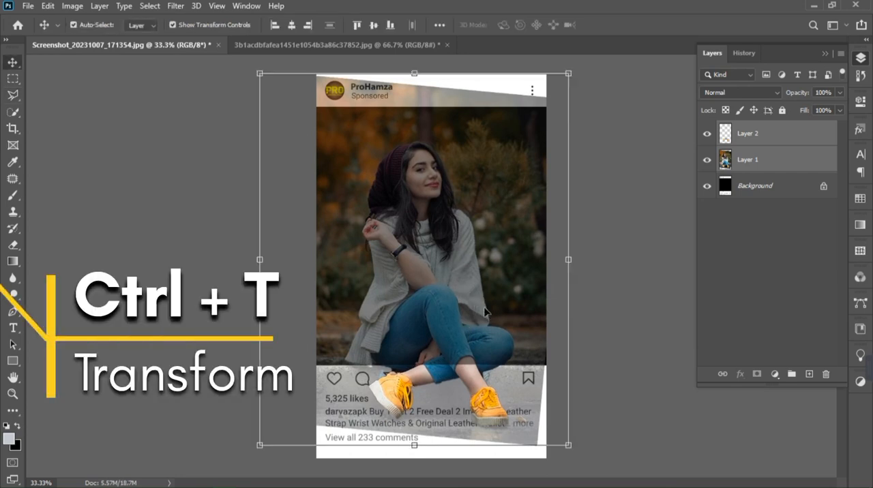
{"action": "key", "text": "Right"}
{"action": "key", "text": "Right"}
{"action": "key", "text": "Right"}
{"action": "key", "text": "Right"}
{"action": "key", "text": "Right"}
{"action": "key", "text": "Right"}
{"action": "key", "text": "Right"}
{"action": "key", "text": "Right"}
{"action": "key", "text": "Right"}
{"action": "key", "text": "Right"}
{"action": "key", "text": "Right"}
{"action": "key", "text": "Right"}
{"action": "key", "text": "Right"}
{"action": "key", "text": "Right"}
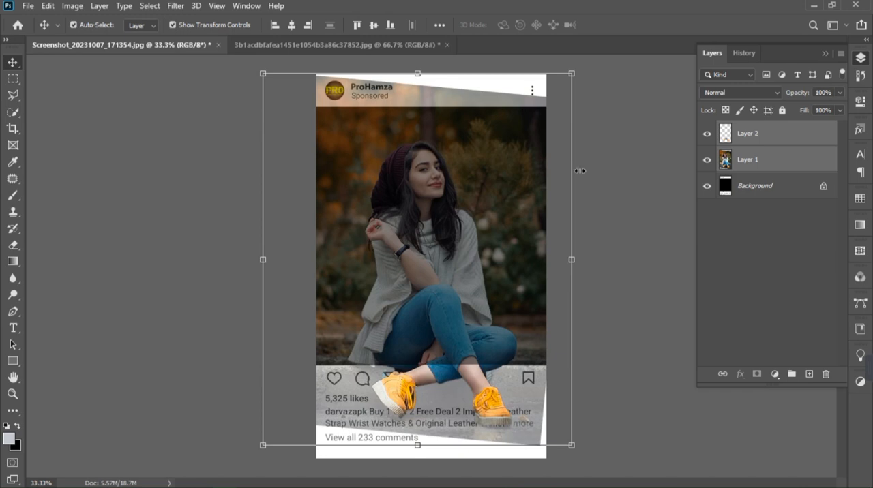
- Lower Layer 1's opacity to 43% and delete its parts outside the post's picture area using an inverted rectangular selection
{"action": "left_click", "coordinate": [755, 163]}
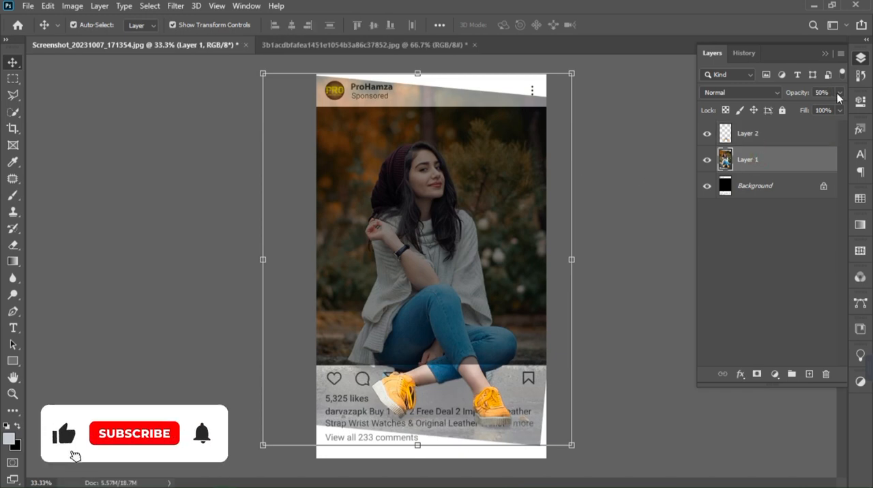
{"action": "left_click_drag", "start_coordinate": [839, 92], "coordinate": [804, 109]}
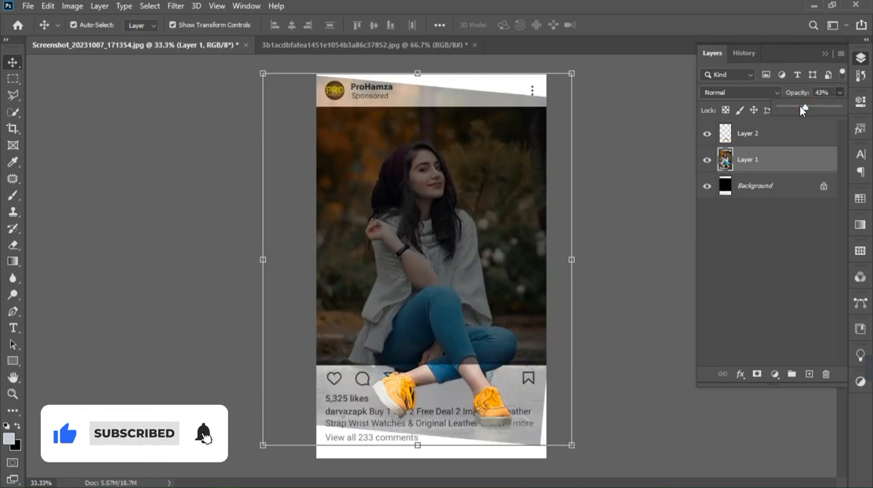
{"action": "left_click", "coordinate": [15, 80]}
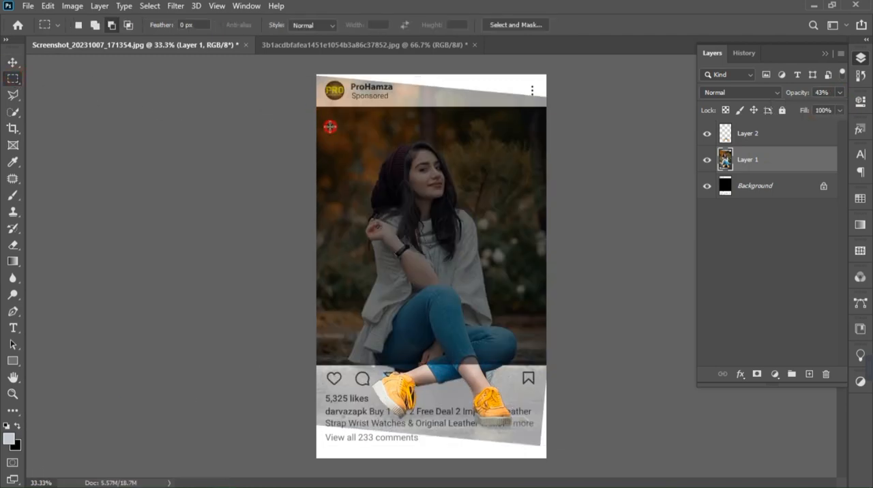
{"action": "left_click_drag", "start_coordinate": [330, 126], "coordinate": [558, 366]}
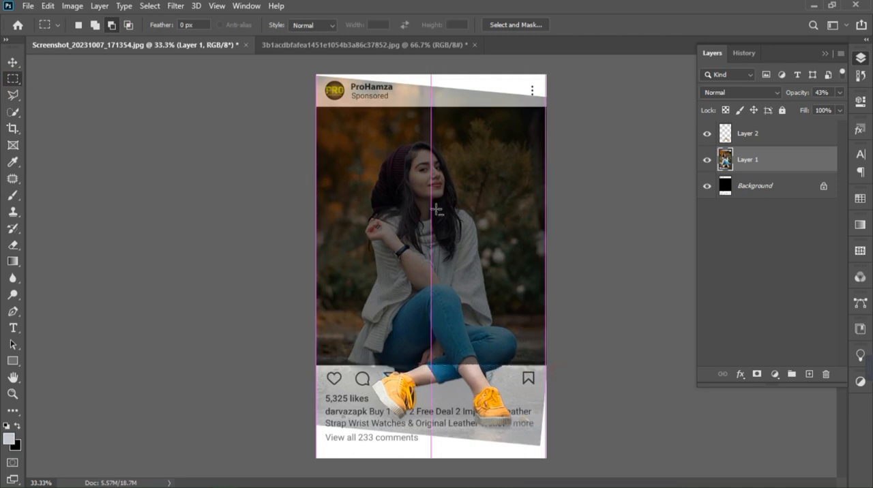
{"action": "right_click", "coordinate": [426, 170]}
{"action": "left_click", "coordinate": [478, 190]}
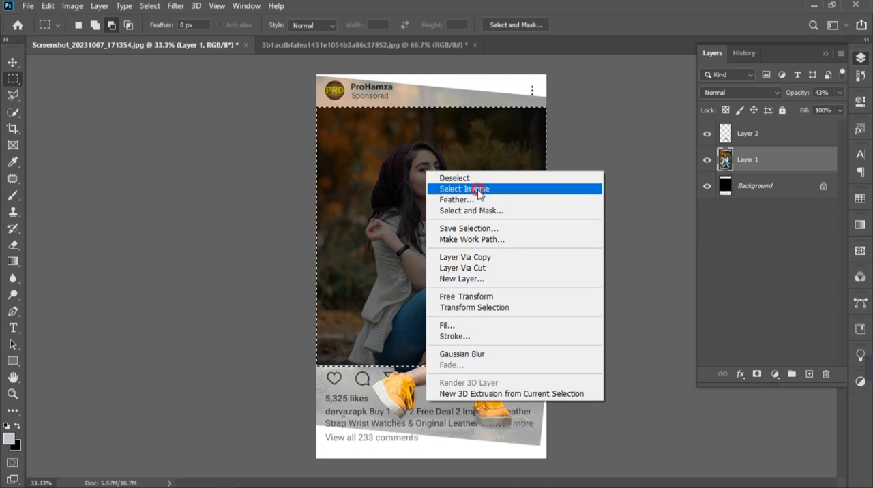
{"action": "key", "text": "Delete"}
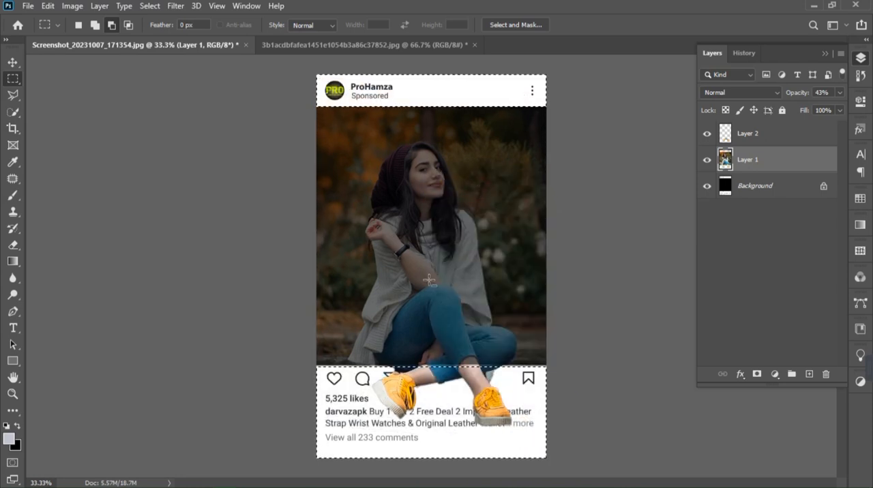
{"action": "key", "text": "ctrl+d"}
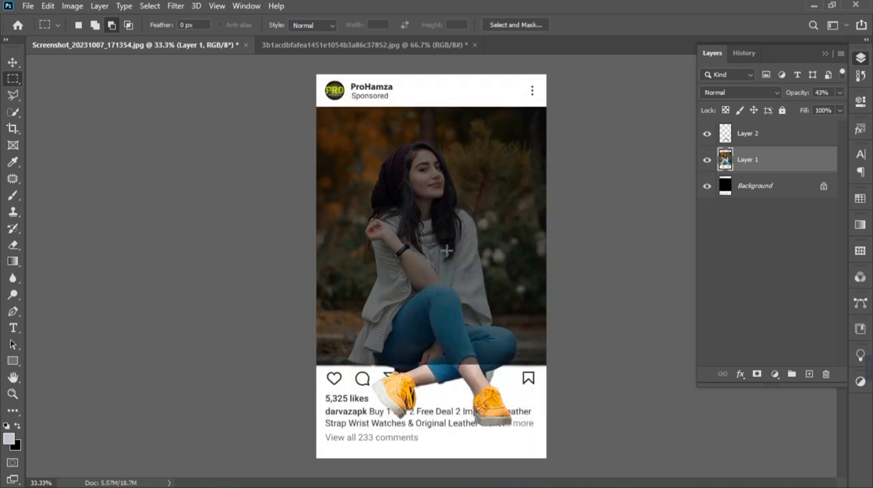
- Set the opacity of Layer 1 to 100%
{"action": "left_click", "coordinate": [748, 141]}
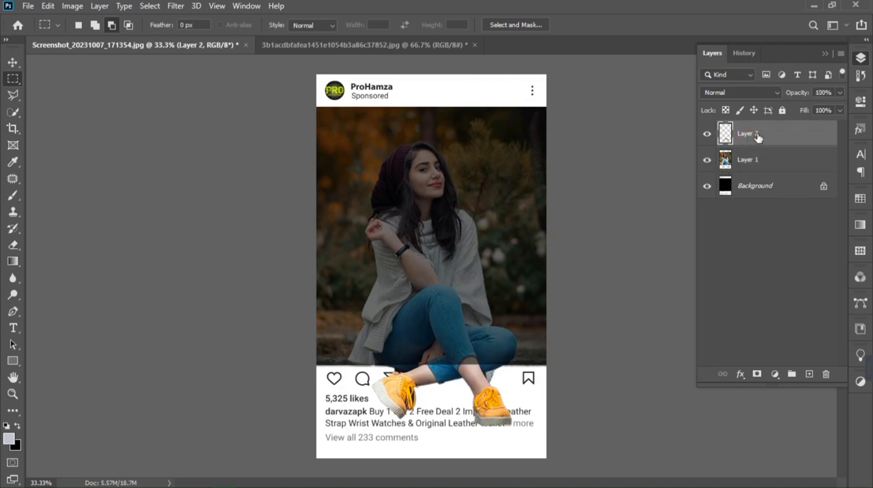
{"action": "left_click", "coordinate": [839, 93]}
{"action": "left_click", "coordinate": [755, 162]}
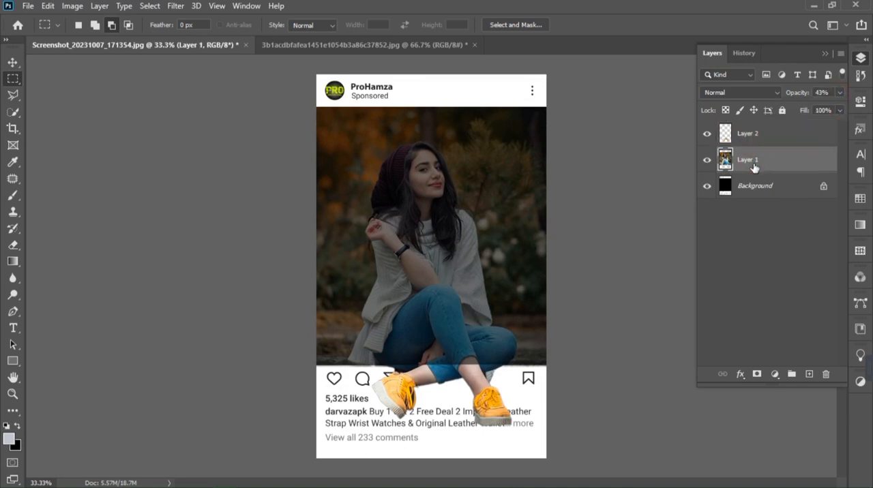
{"action": "left_click", "coordinate": [838, 93]}
{"action": "left_click_drag", "start_coordinate": [836, 108], "coordinate": [838, 107]}
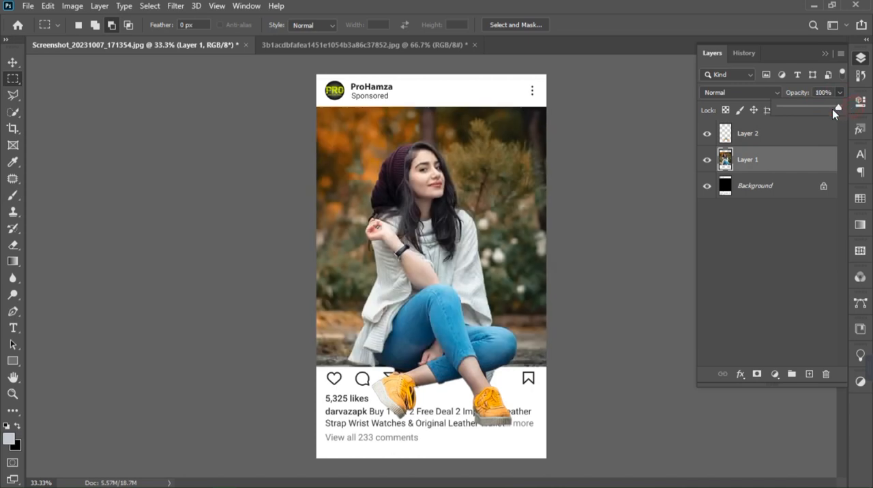
{"action": "left_click", "coordinate": [218, 205]}
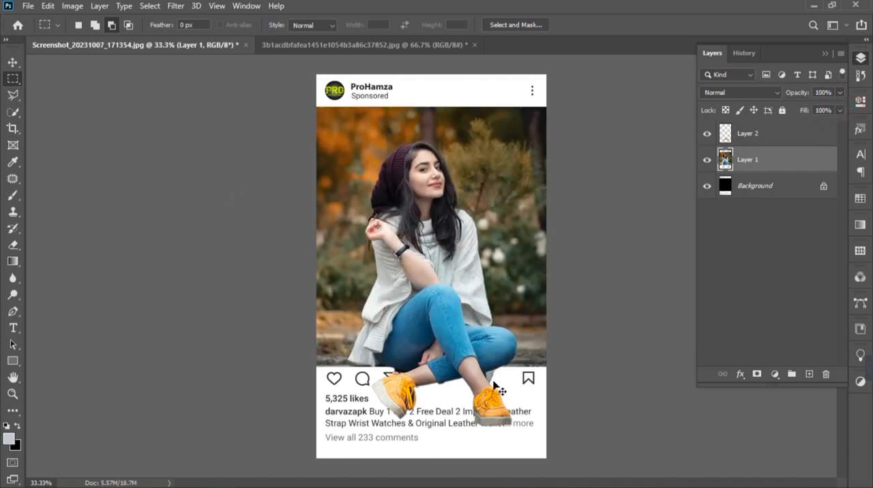
- Outline the leftover grey background between the front ankle and the rear thigh with the Polygonal Lasso and delete it from Layer 2
{"action": "key", "text": "ctrl+plus"}
{"action": "mouse_move", "coordinate": [439, 375]}
{"action": "left_mouse_down"}
{"action": "mouse_move", "coordinate": [399, 308]}
{"action": "mouse_move", "coordinate": [404, 292]}
{"action": "left_mouse_up"}
{"action": "key", "text": "ctrl+plus"}
{"action": "key", "text": "ctrl+plus"}
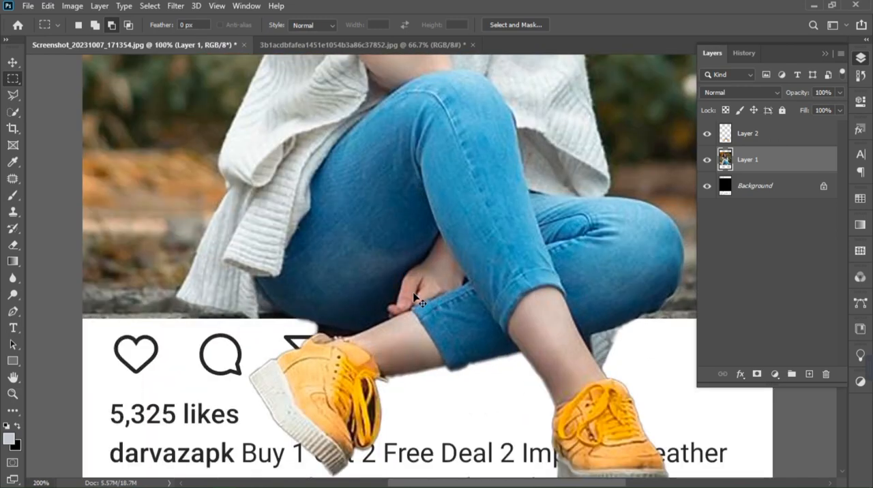
{"action": "mouse_move", "coordinate": [482, 316]}
{"action": "left_mouse_down"}
{"action": "mouse_move", "coordinate": [330, 251]}
{"action": "mouse_move", "coordinate": [332, 272]}
{"action": "mouse_move", "coordinate": [252, 243]}
{"action": "left_mouse_up"}
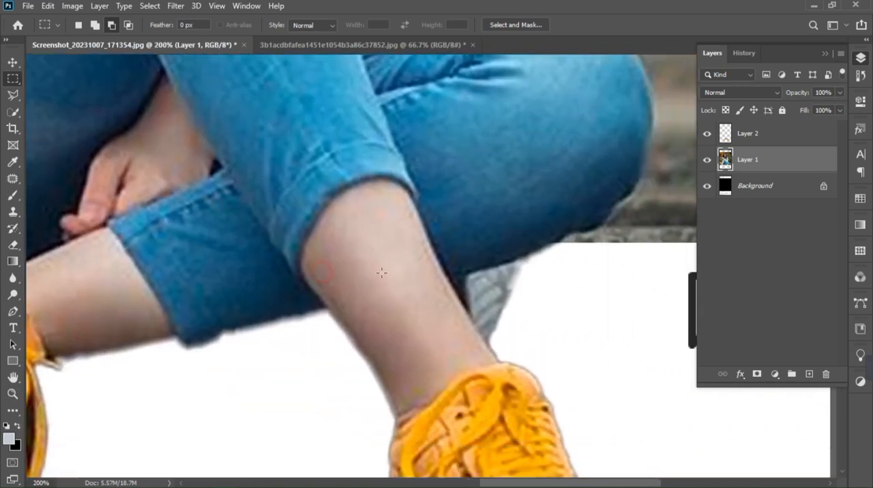
{"action": "key", "text": "l"}
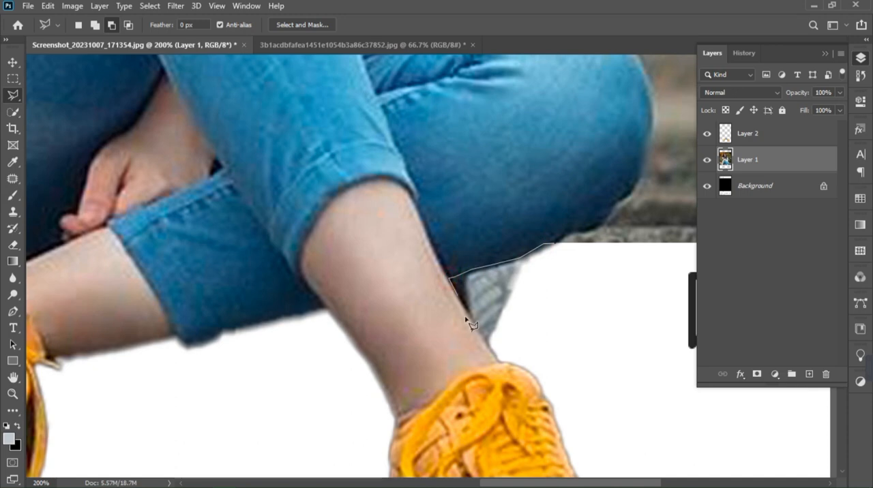
{"action": "left_click", "coordinate": [560, 277]}
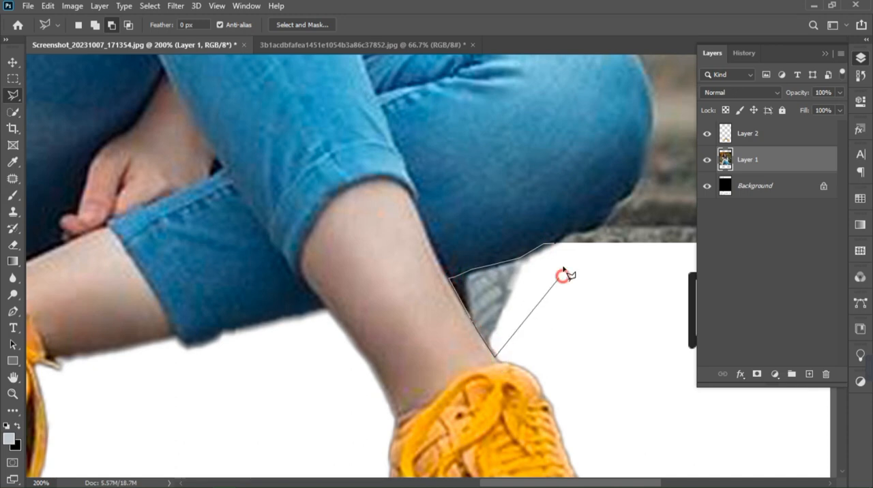
{"action": "left_click", "coordinate": [556, 245]}
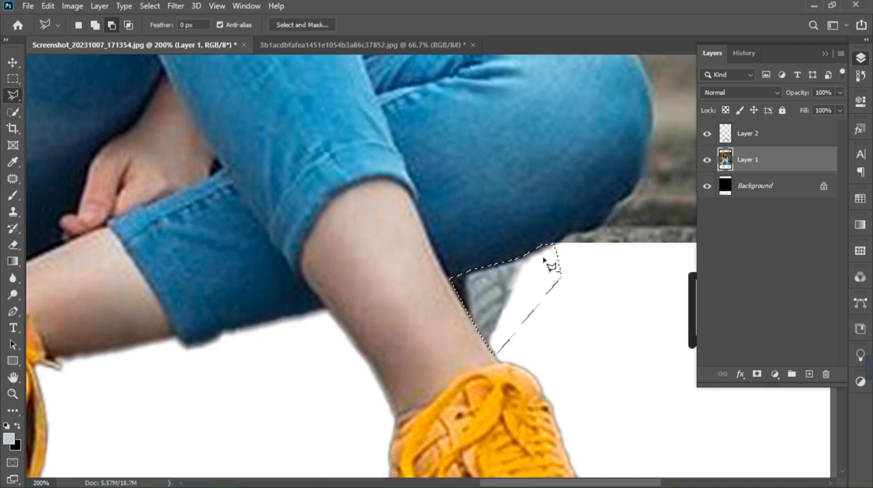
{"action": "left_click", "coordinate": [707, 134]}
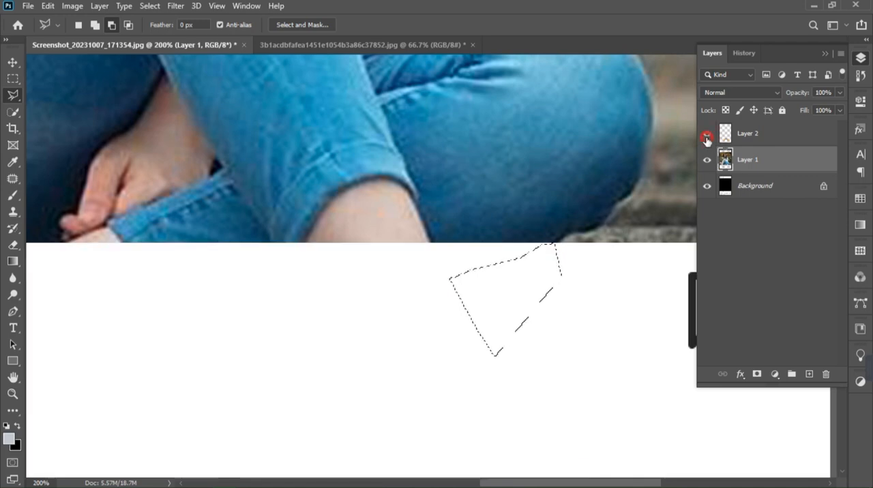
{"action": "left_click", "coordinate": [707, 134]}
{"action": "left_click", "coordinate": [707, 159]}
{"action": "left_click", "coordinate": [707, 161]}
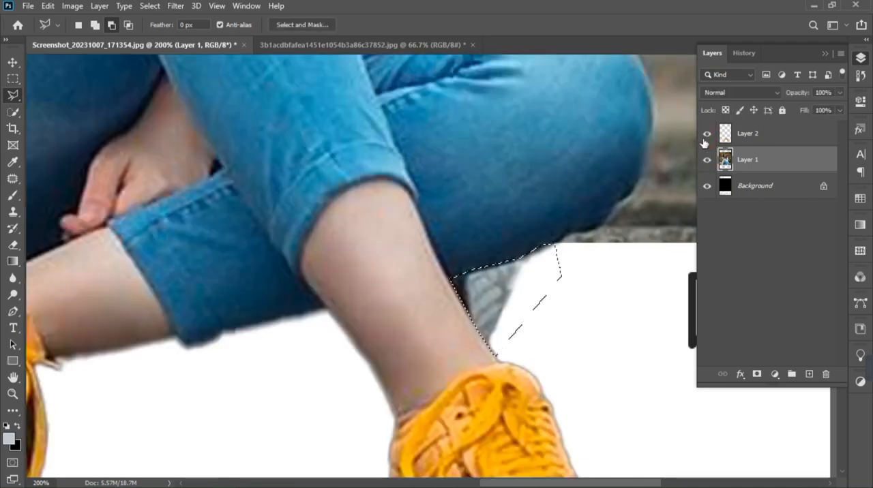
{"action": "left_click", "coordinate": [746, 134]}
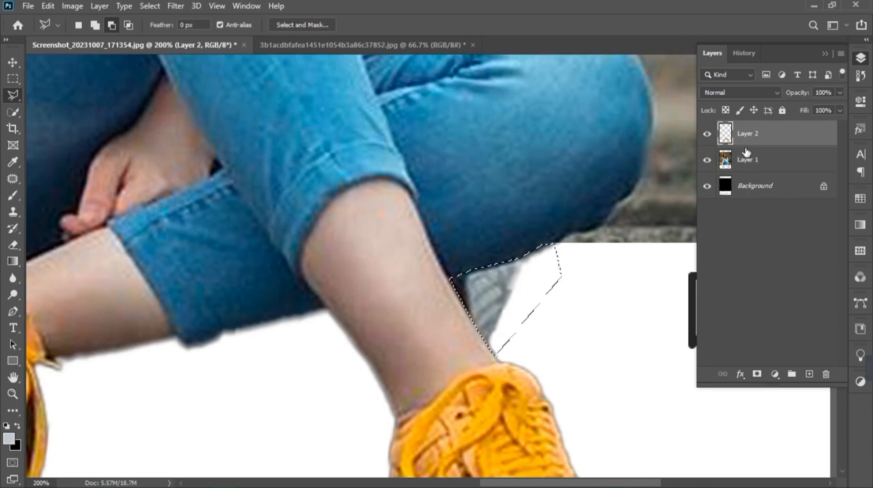
{"action": "key", "text": "Delete"}
{"action": "key", "text": "ctrl+d"}
- Outline the leftover background between the thigh and the raised left shoe, and delete it from Layer 2
{"action": "left_click_drag", "start_coordinate": [338, 205], "coordinate": [429, 197]}
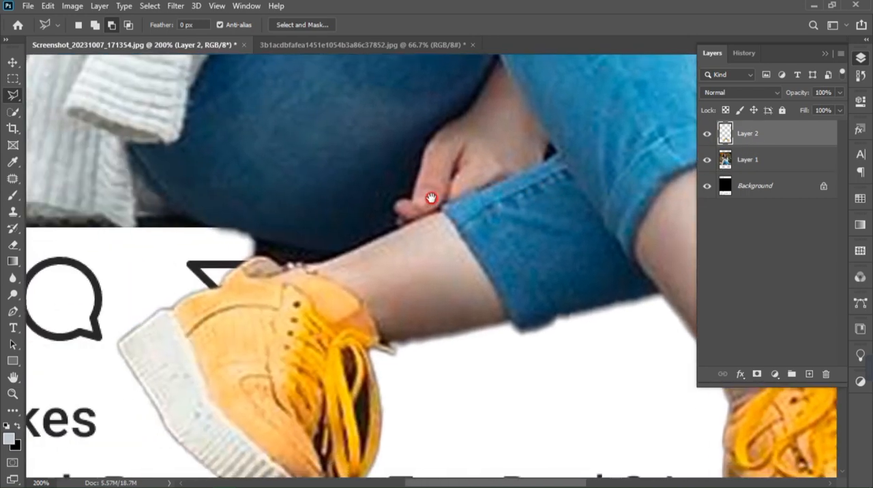
{"action": "left_click", "coordinate": [209, 230]}
{"action": "mouse_move", "coordinate": [257, 239]}
{"action": "left_mouse_down"}
{"action": "mouse_move", "coordinate": [348, 252]}
{"action": "mouse_move", "coordinate": [324, 265]}
{"action": "mouse_move", "coordinate": [264, 259]}
{"action": "mouse_move", "coordinate": [282, 266]}
{"action": "mouse_move", "coordinate": [216, 236]}
{"action": "left_mouse_up"}
{"action": "key", "text": "Delete"}
{"action": "key", "text": "ctrl+d"}
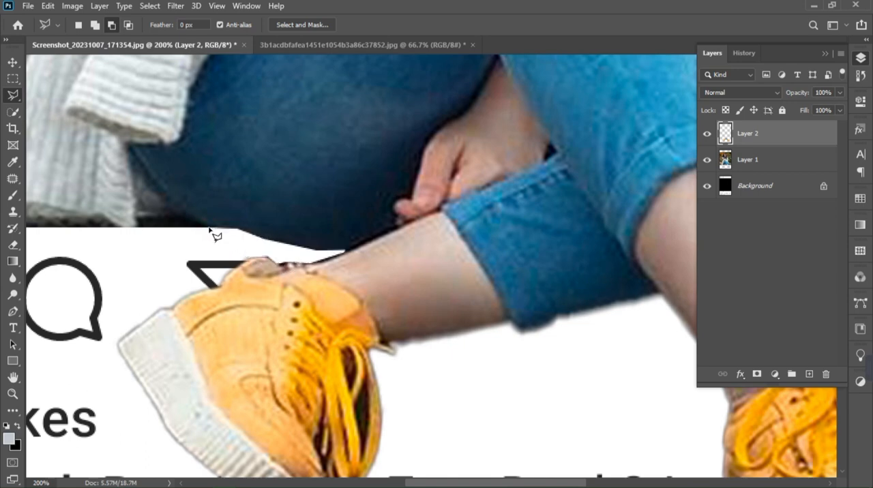
- Duplicate Layer 2, the cut-out of the legs and shoes
{"action": "key", "text": "ctrl+minus"}
{"action": "key", "text": "ctrl+minus"}
{"action": "key", "text": "ctrl+minus"}
{"action": "key", "text": "ctrl+minus"}
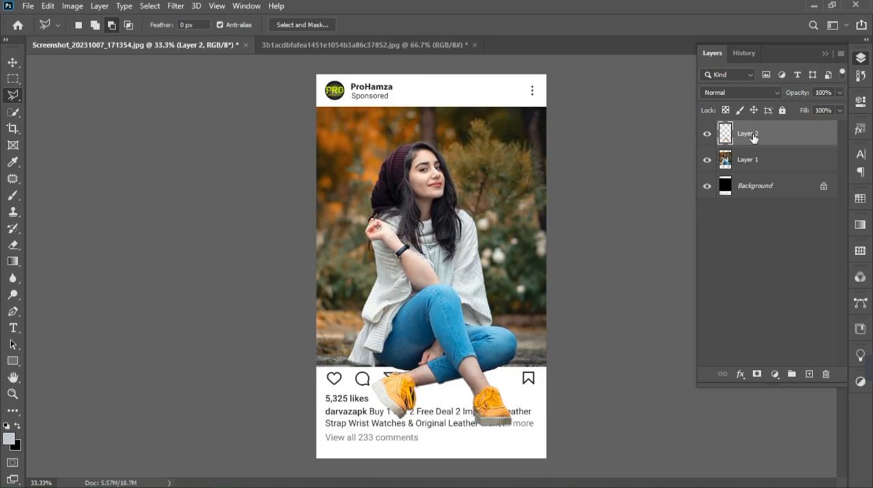
{"action": "key", "text": "ctrl+j"}
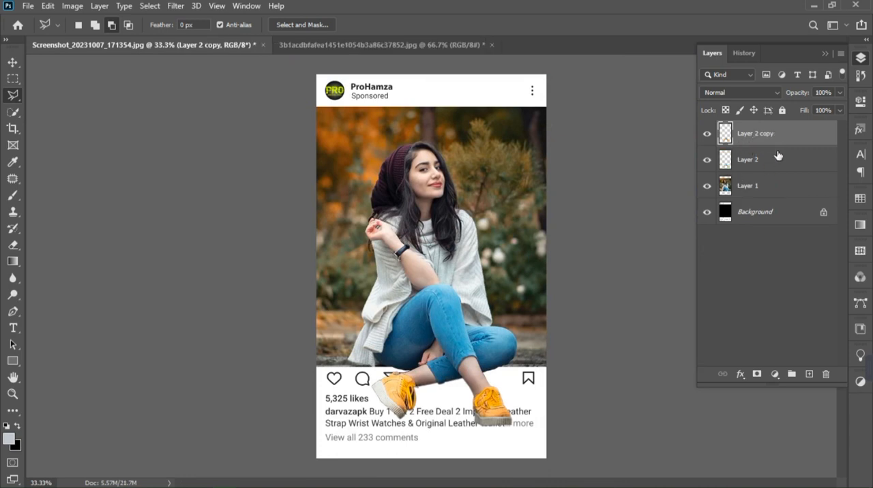
- Apply a black (000000) Color Overlay at 100% opacity to the original Layer 2 beneath its copy
{"action": "left_click", "coordinate": [750, 162]}
{"action": "left_click", "coordinate": [740, 375]}
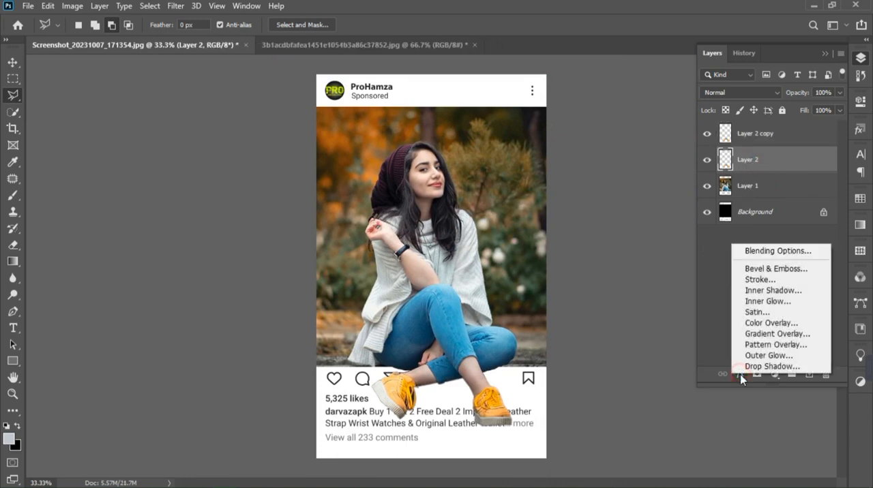
{"action": "left_click", "coordinate": [788, 323]}
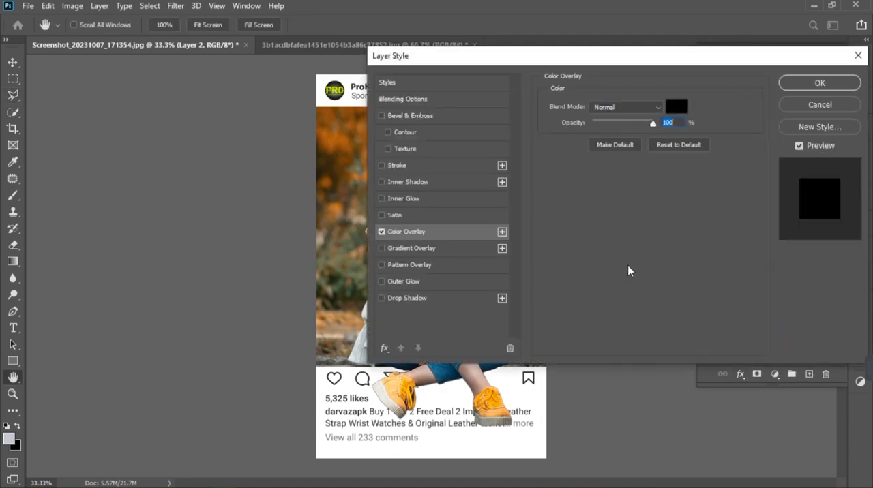
{"action": "left_click", "coordinate": [673, 110]}
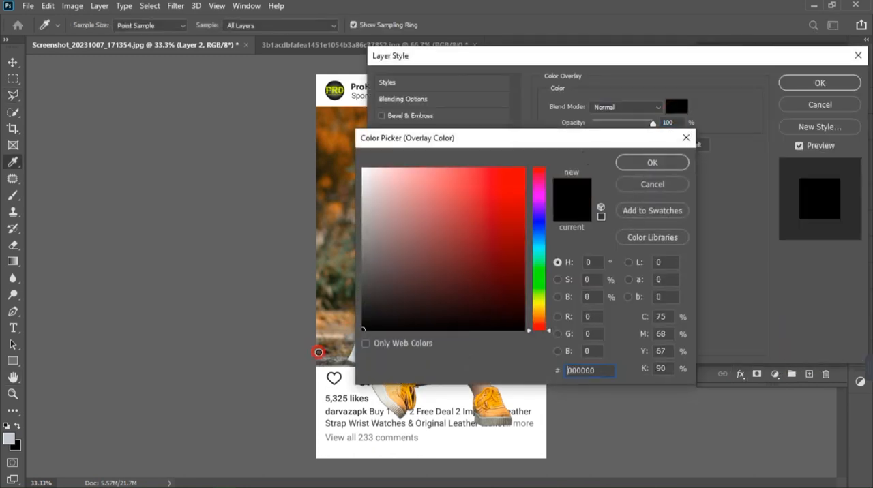
{"action": "left_click", "coordinate": [656, 164]}
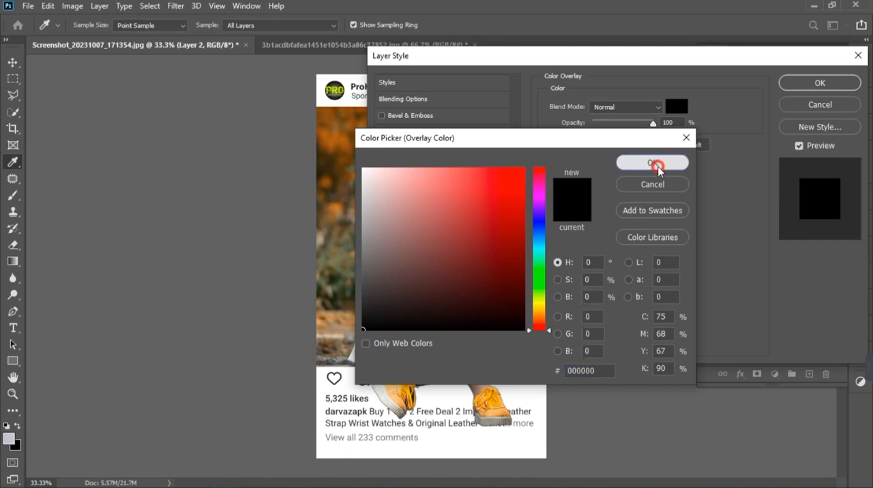
{"action": "left_click", "coordinate": [796, 84]}
{"action": "key", "text": "l"}
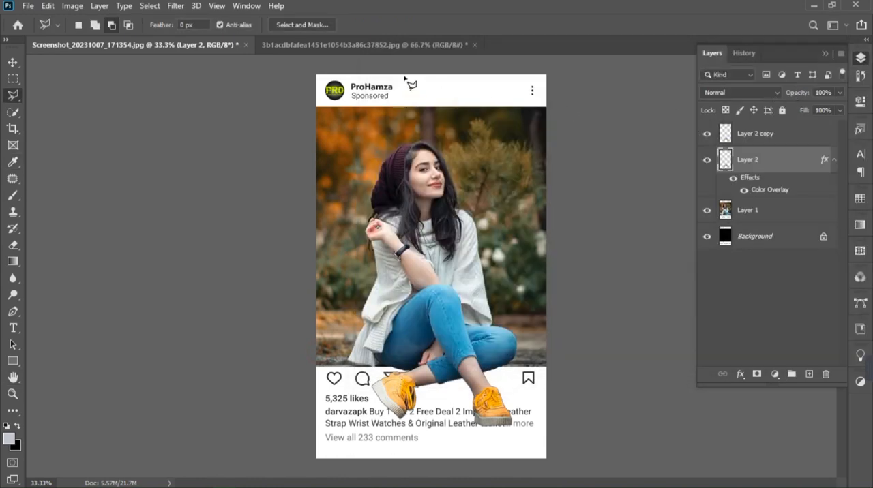
- Apply a Gaussian Blur with a radius of 22.2 pixels to Layer 2, softening the black shape into a shadow
{"action": "left_click", "coordinate": [177, 6]}
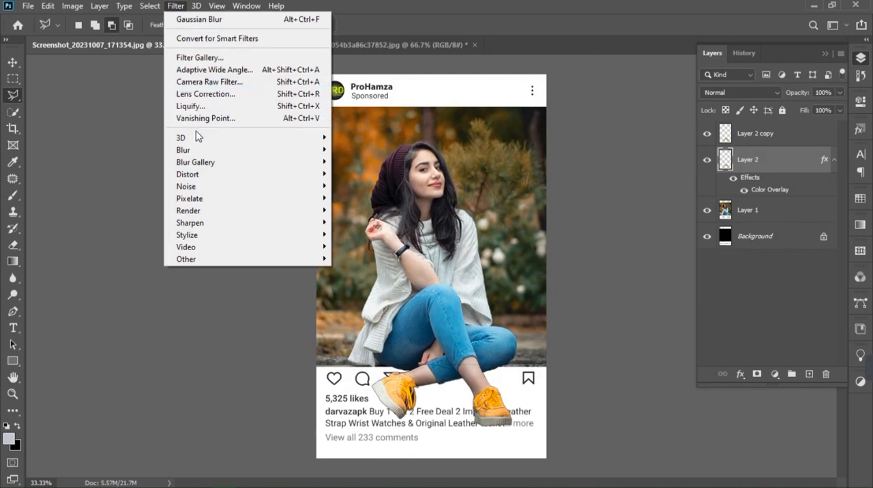
{"action": "mouse_move", "coordinate": [238, 151]}
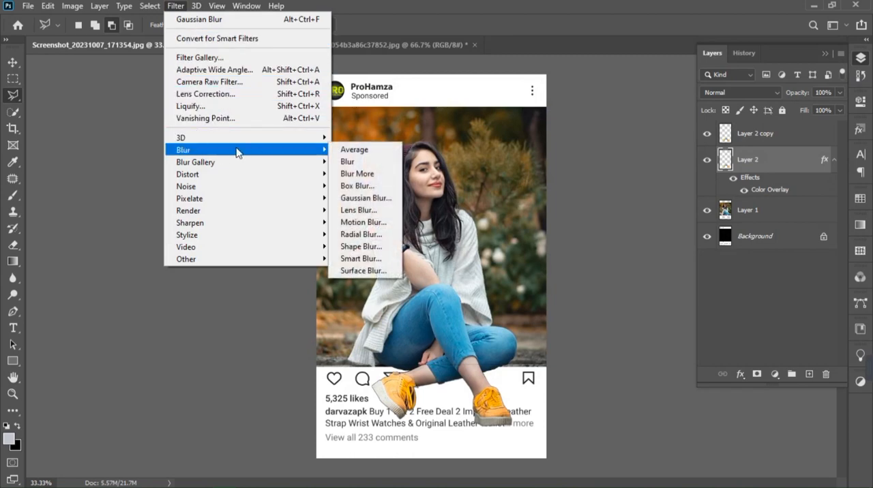
{"action": "left_click", "coordinate": [365, 197]}
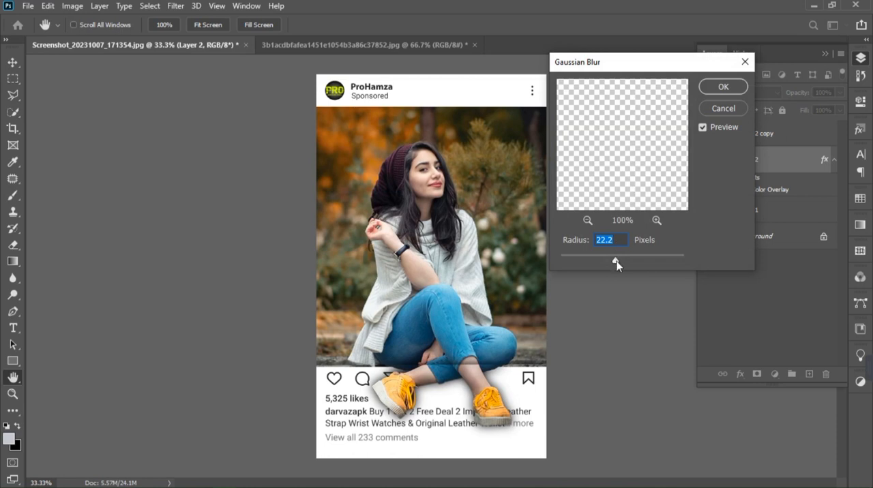
{"action": "left_click_drag", "start_coordinate": [616, 263], "coordinate": [616, 265]}
{"action": "left_click", "coordinate": [723, 87]}
{"action": "key", "text": "l"}
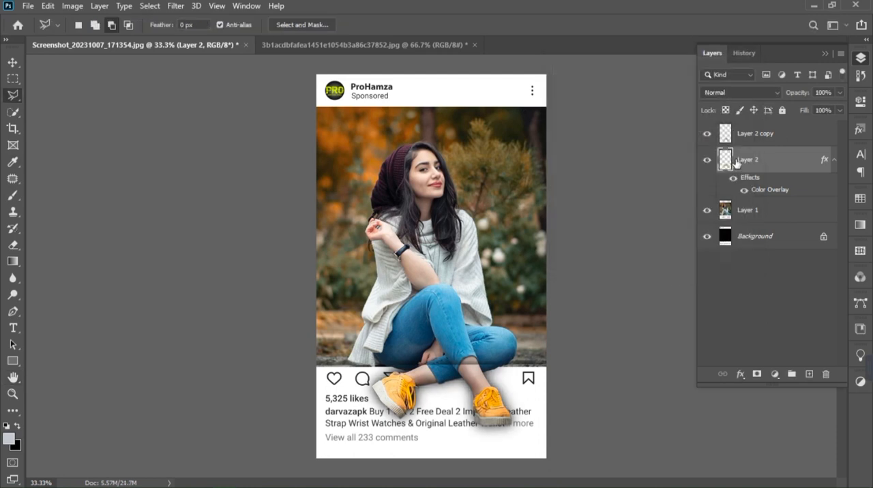
- Select the lower part of the photo down to its bottom edge with the Rectangular Marquee, clear Layer 2's shadow there, and deselect
{"action": "left_click", "coordinate": [12, 78]}
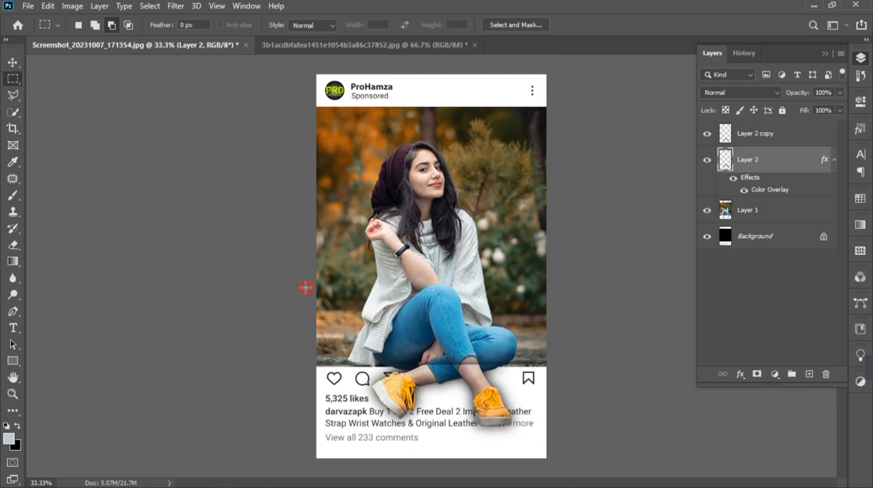
{"action": "left_click_drag", "start_coordinate": [305, 287], "coordinate": [575, 367]}
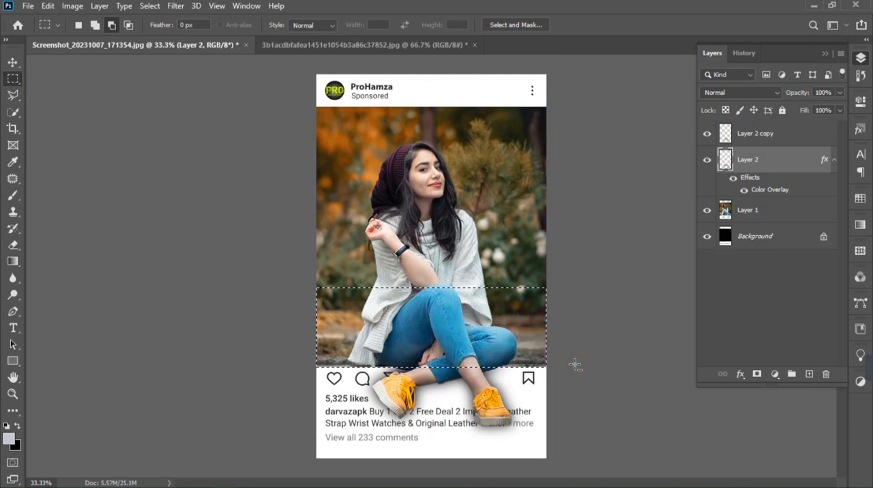
{"action": "left_click", "coordinate": [573, 353]}
{"action": "key", "text": "ctrl+minus"}
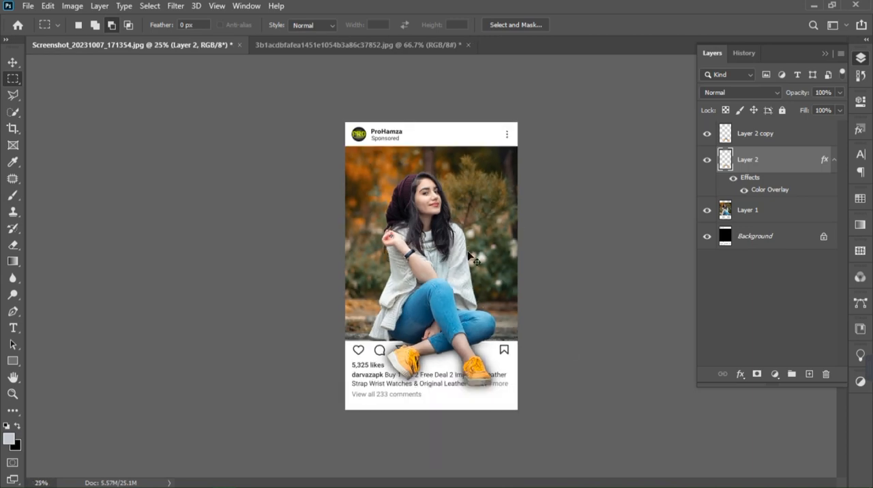
{"action": "key", "text": "ctrl+plus"}
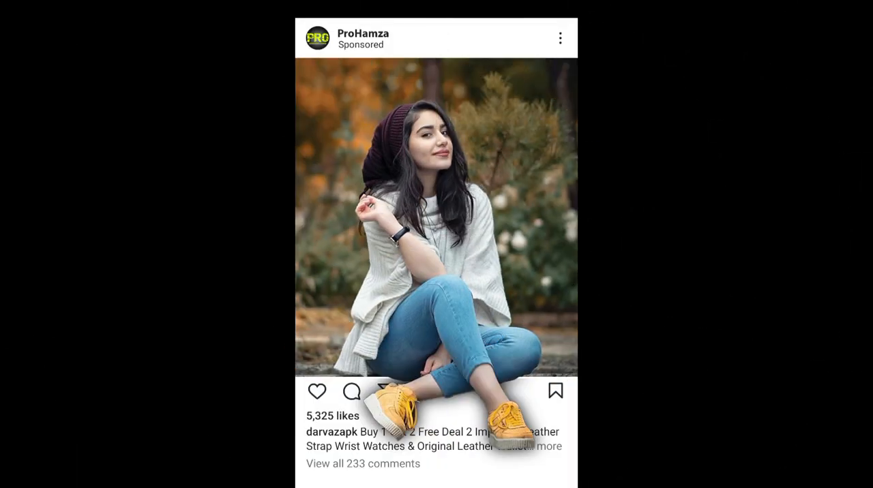